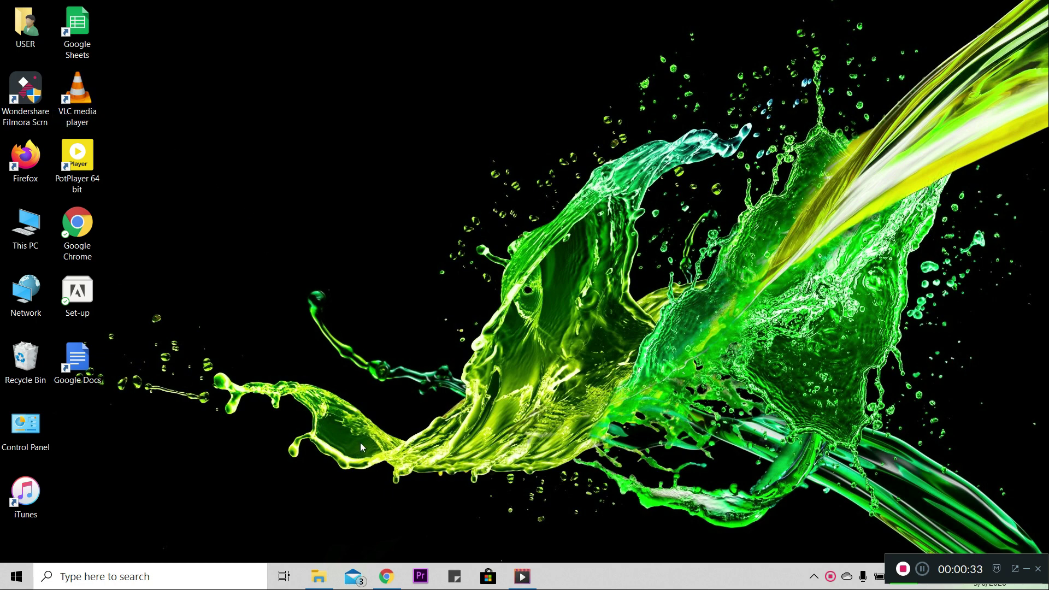
Switch to Chrome and search Google for "vlc media player download" in the New Tab page.
mouse_move(390, 577)
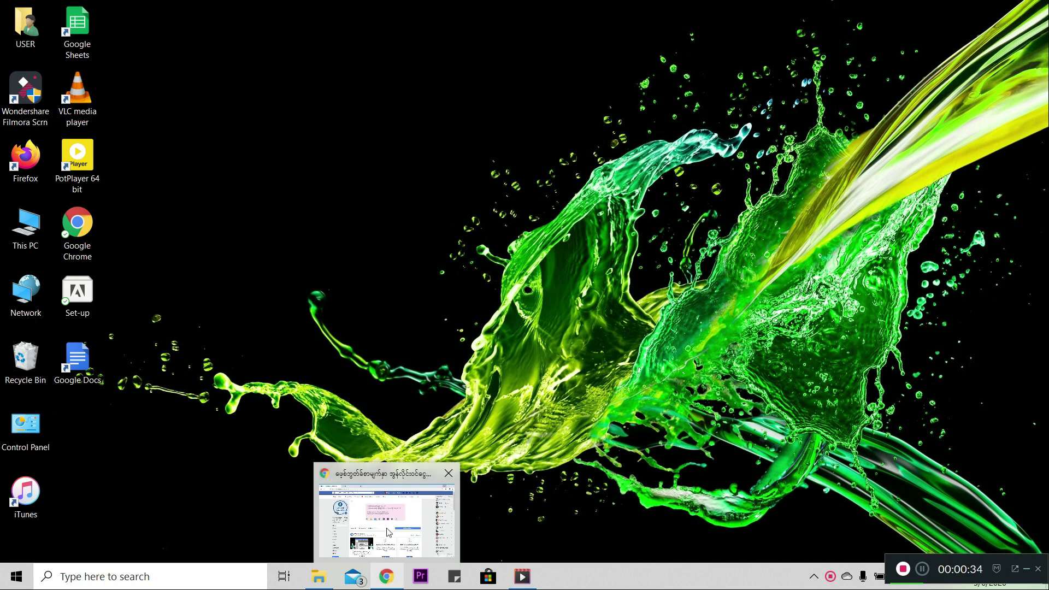
left_click(388, 533)
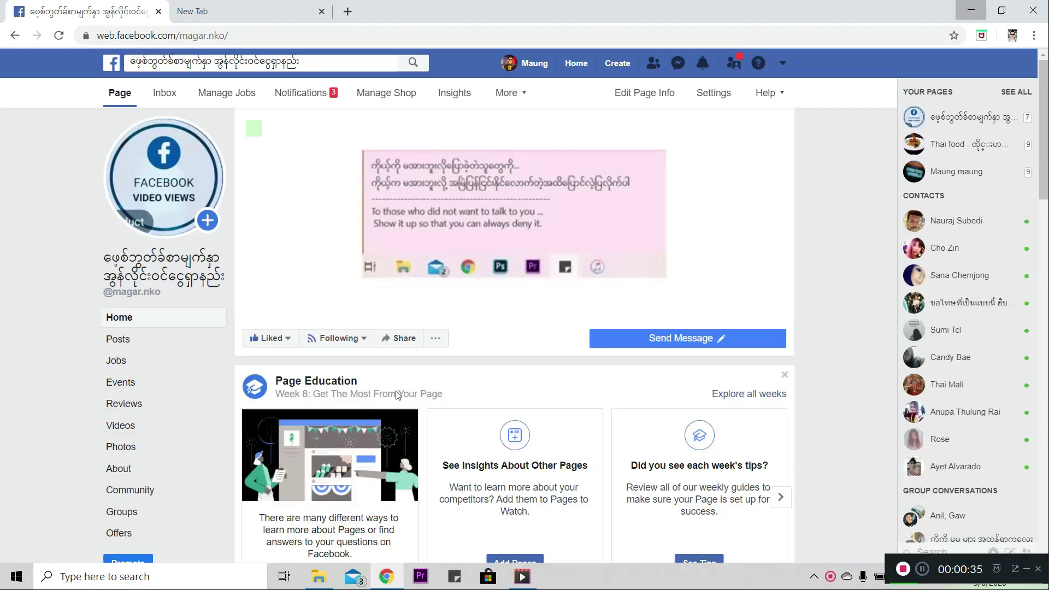
left_click(219, 14)
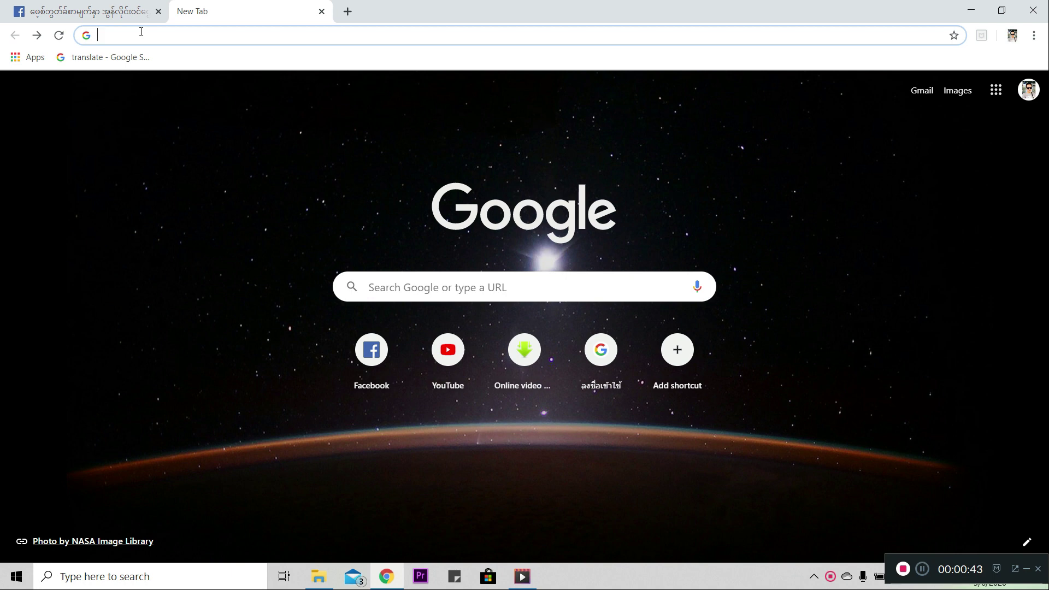
type("vlc")
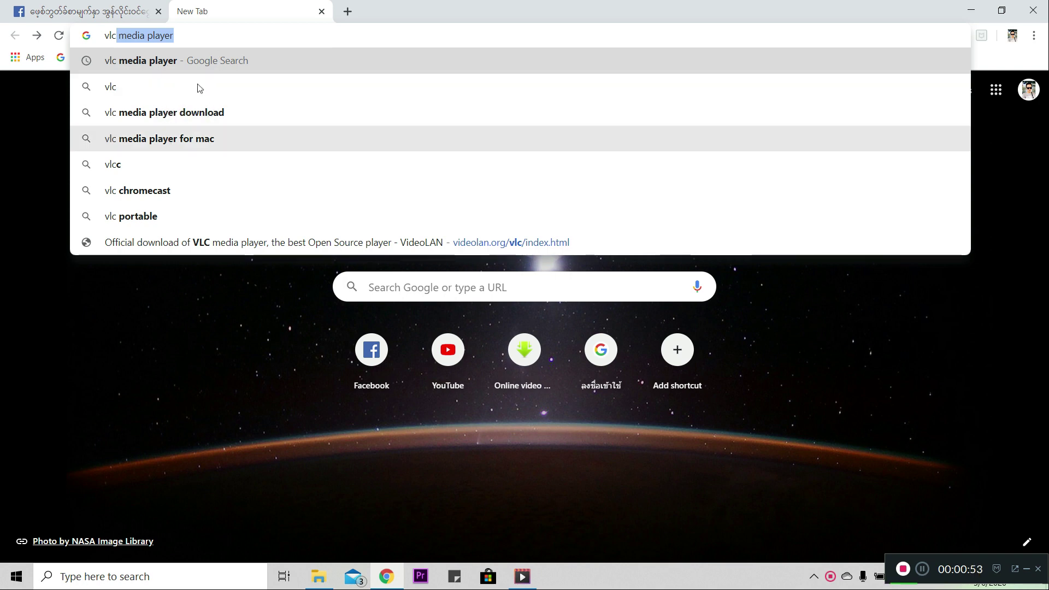
left_click(186, 115)
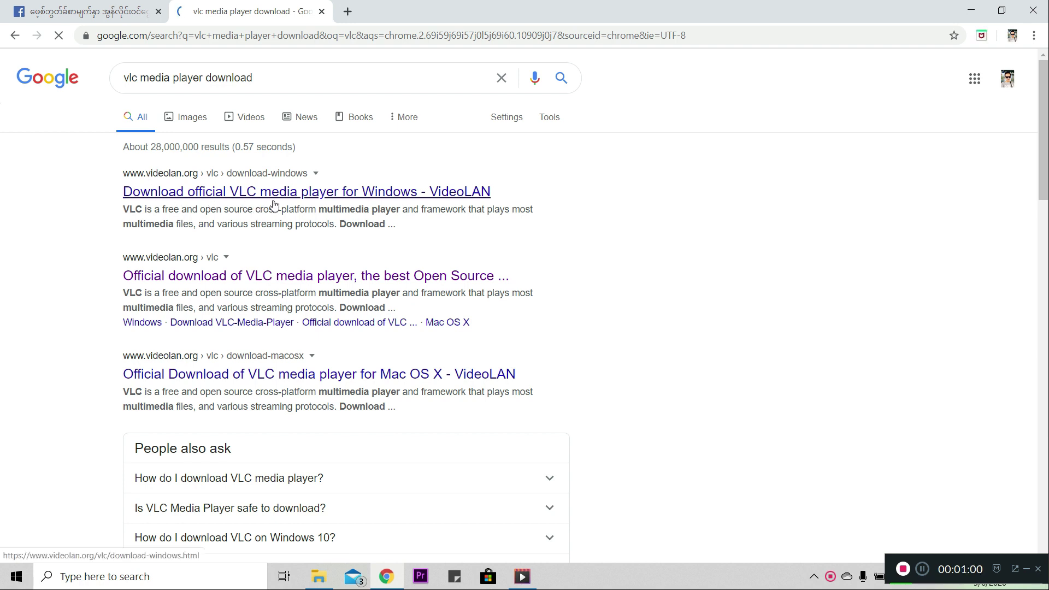
Open VideoLAN's official VLC for Windows download page from the search results, then return to the desktop.
left_click(308, 194)
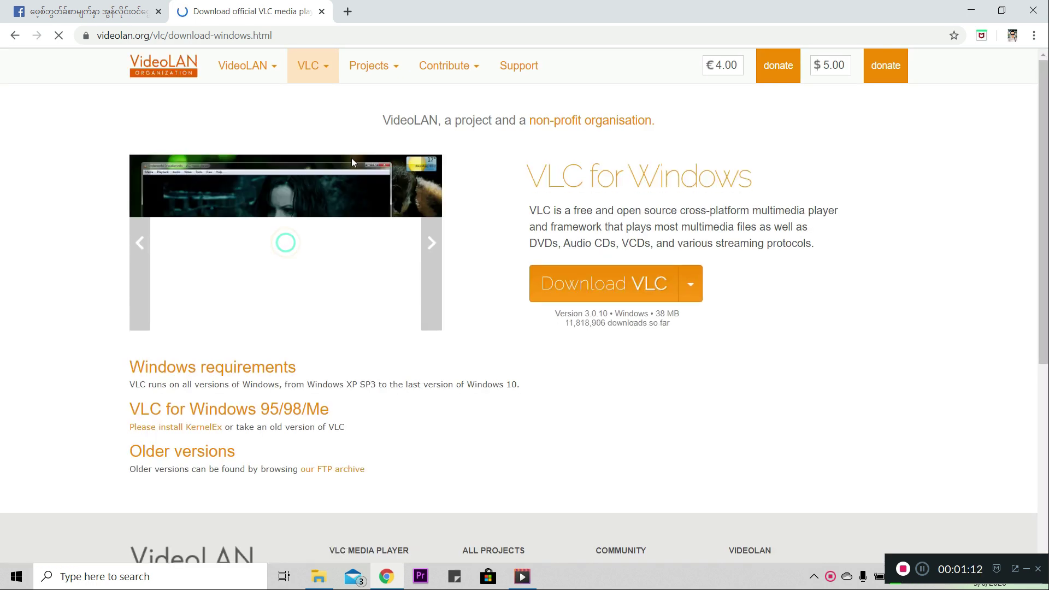
left_click(621, 294)
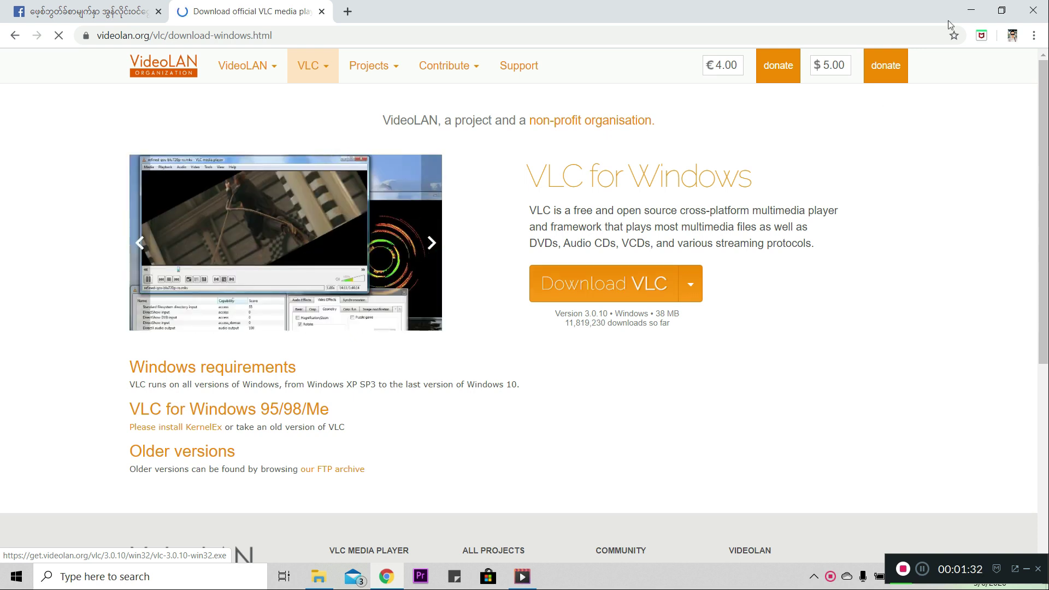
left_click(972, 10)
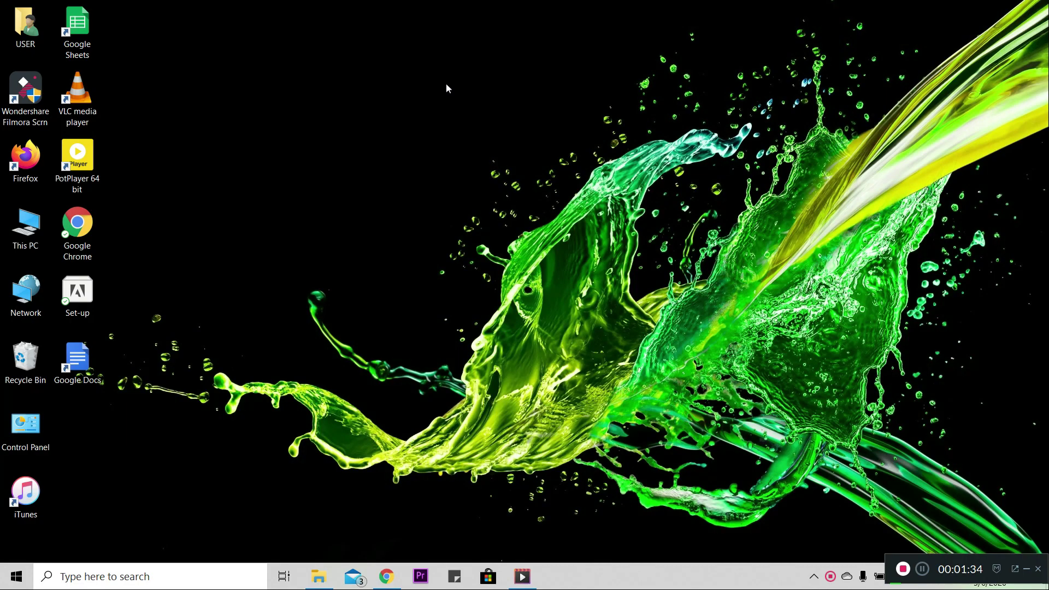
Refresh the desktop, launch VLC media player from its shortcut and move its window nearer the middle of the screen.
right_click(446, 83)
left_click(470, 125)
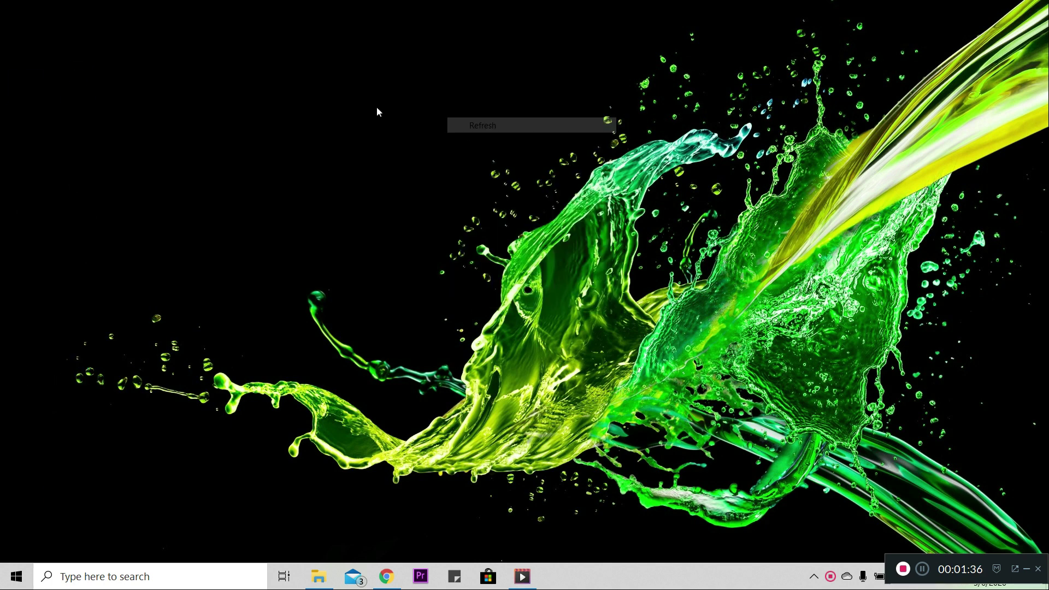
left_click(79, 110)
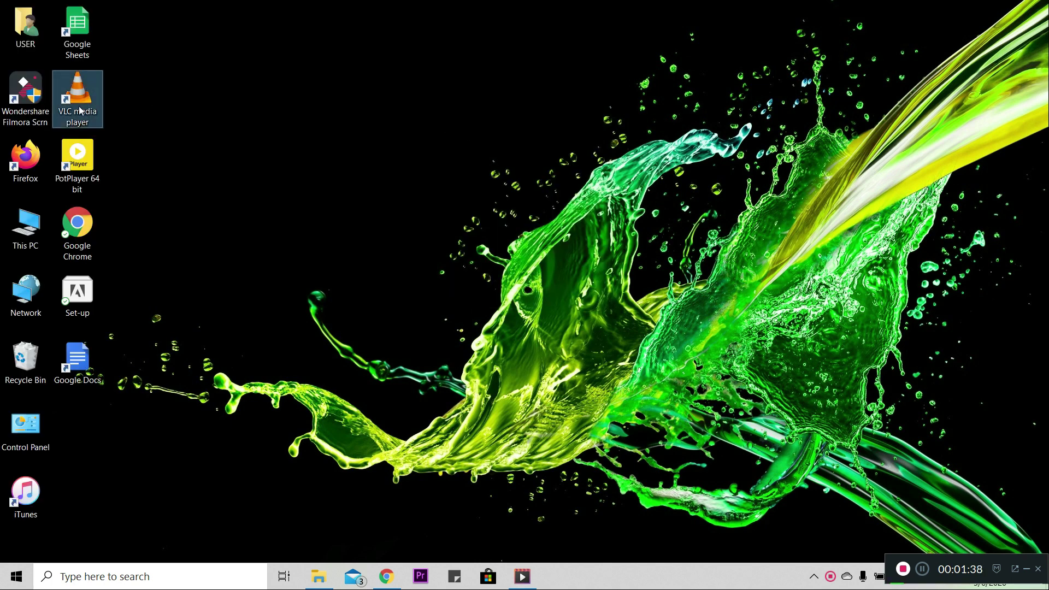
right_click(79, 109)
left_click(187, 119)
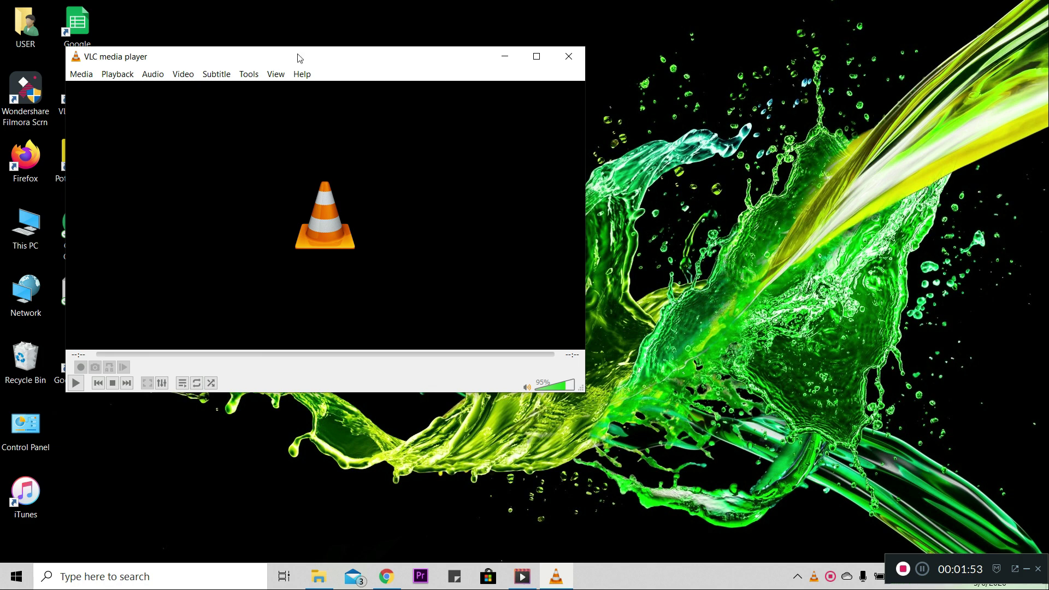
left_click_drag(297, 58, 541, 39)
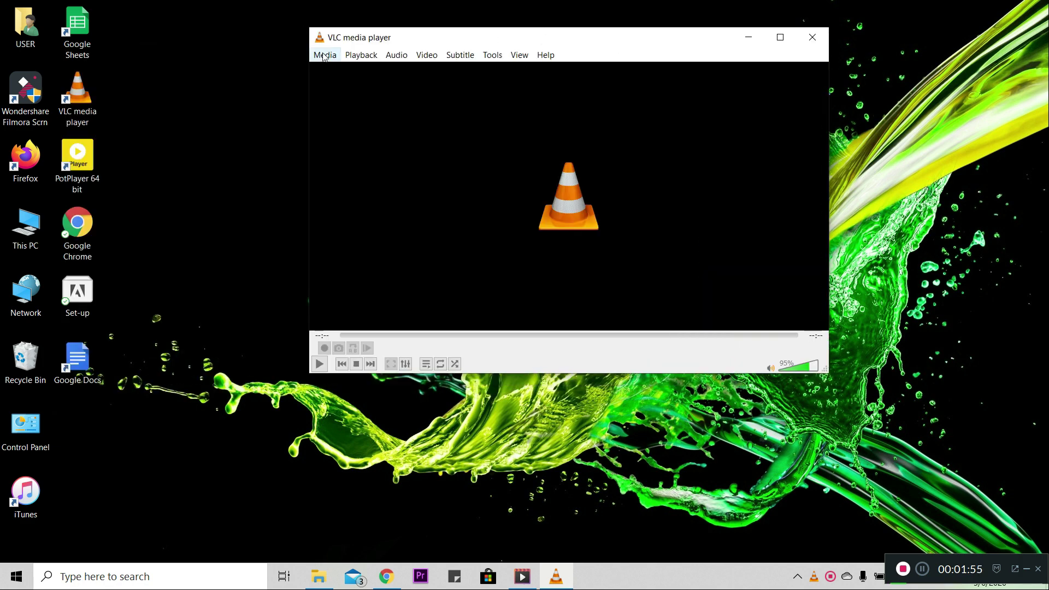
Set up a capture device source with the Desktop capture mode and a desired frame rate of 15.00 f/s.
left_click(326, 57)
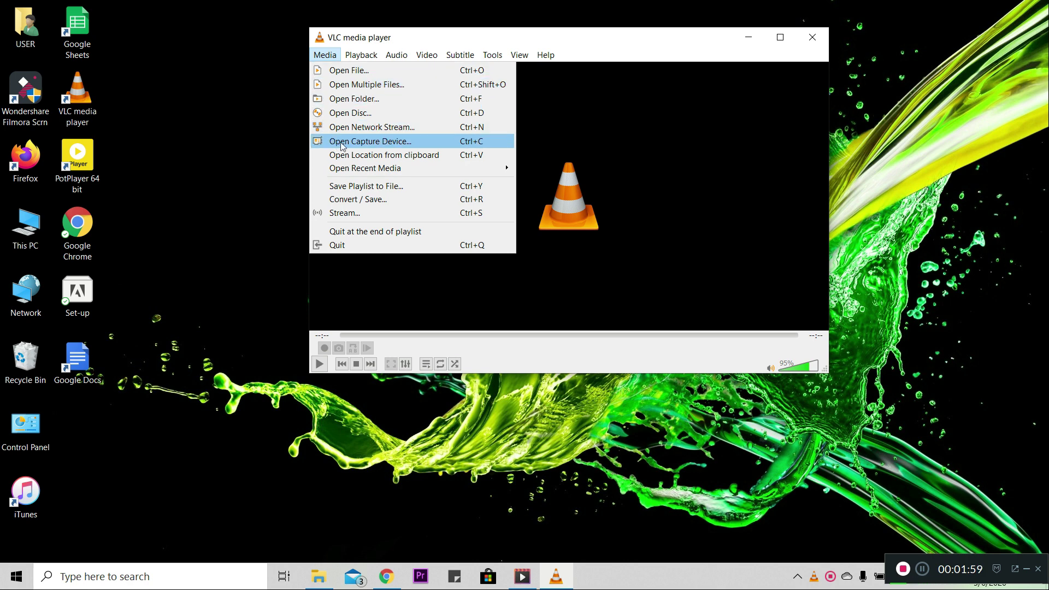
left_click(396, 142)
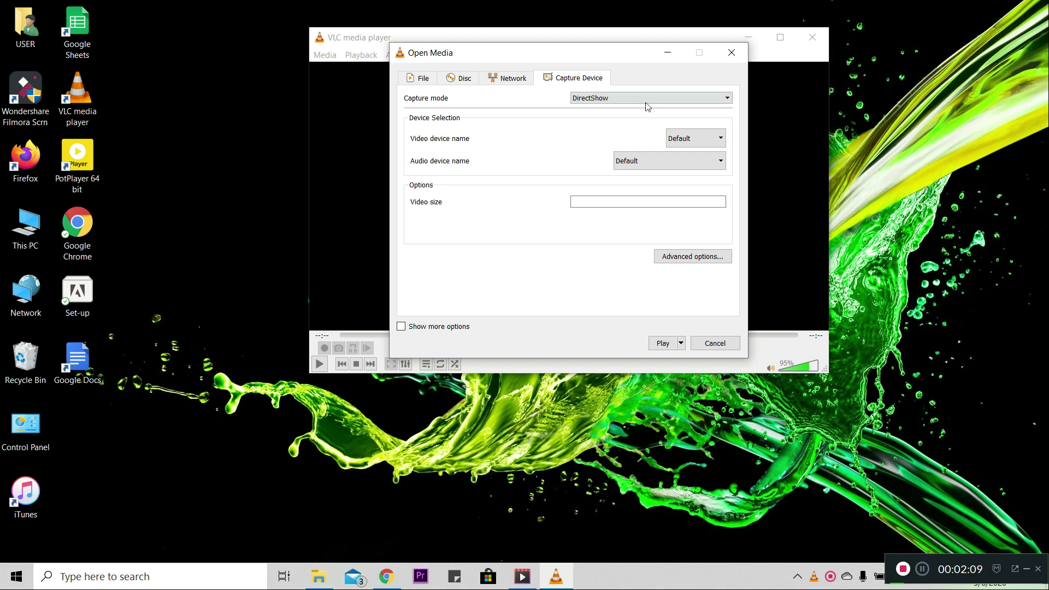
left_click(728, 99)
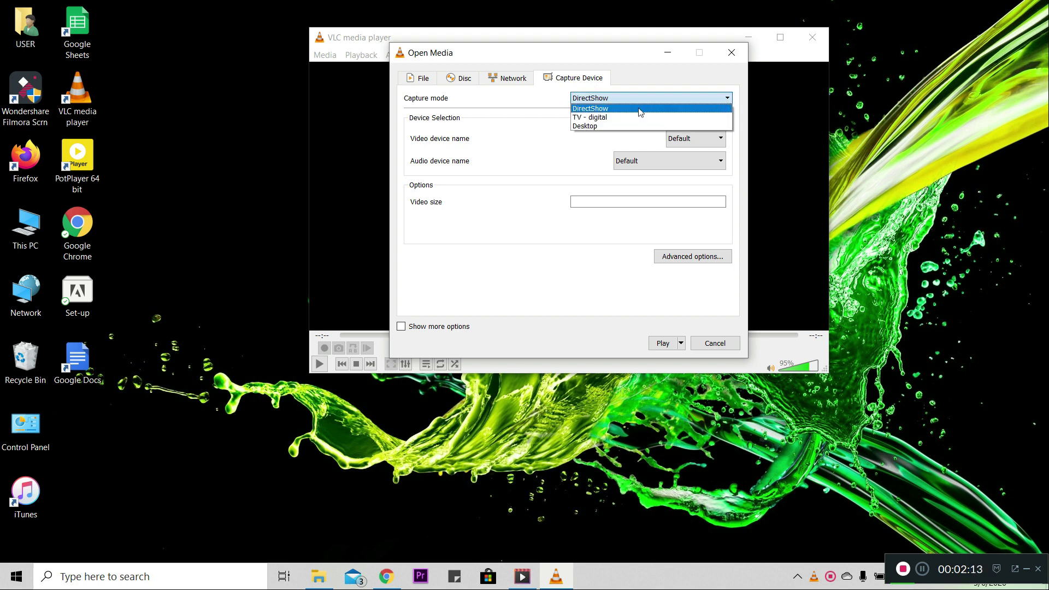
left_click(597, 126)
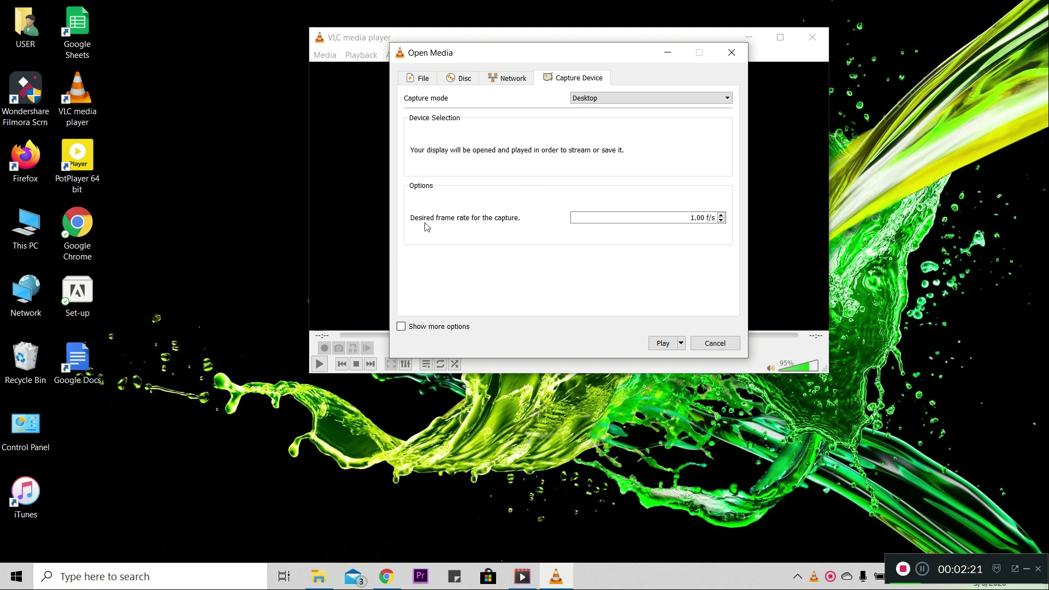
left_click(693, 219)
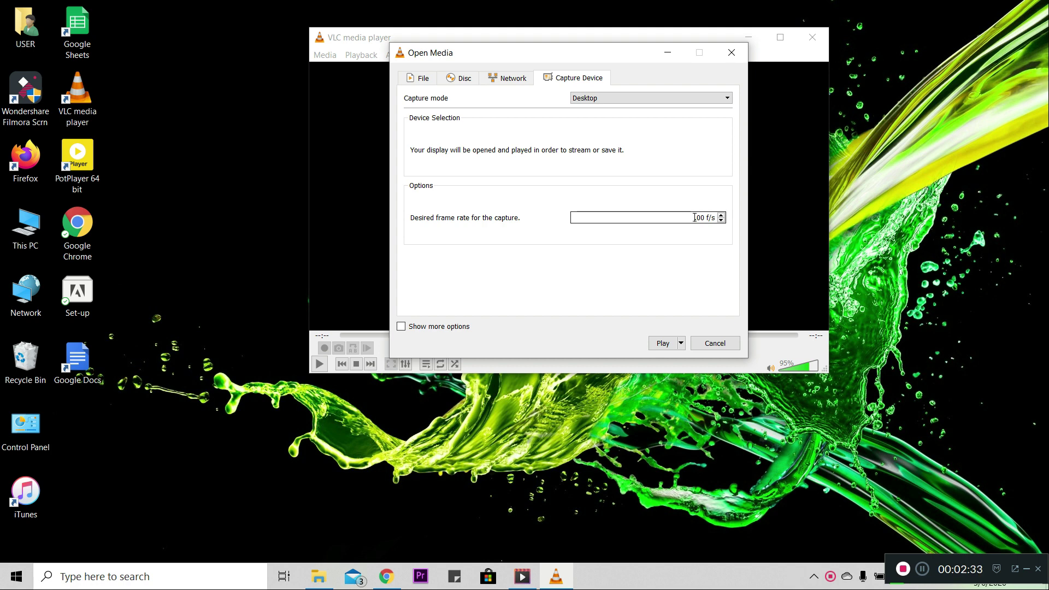
type("15,")
left_click(698, 217)
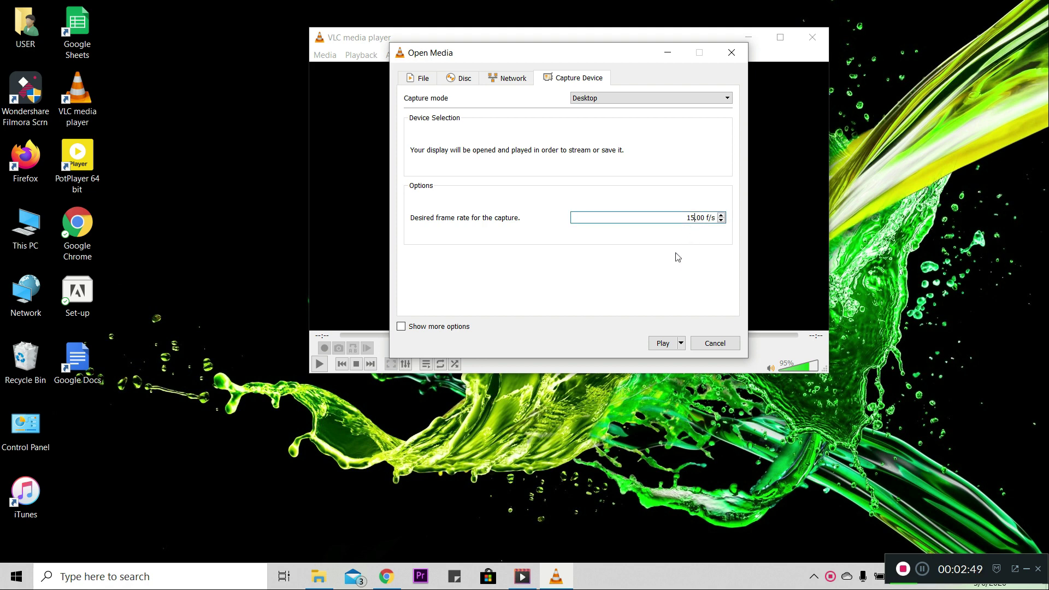
Choose to convert the desktop capture and start a new conversion profile with MP4/MOV encapsulation.
left_click(681, 344)
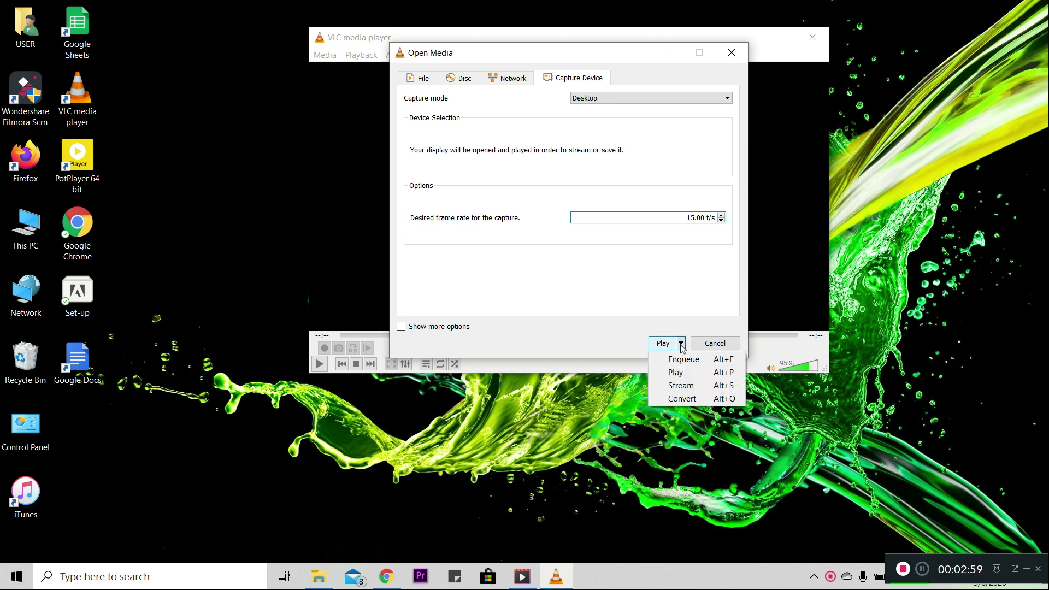
left_click(682, 401)
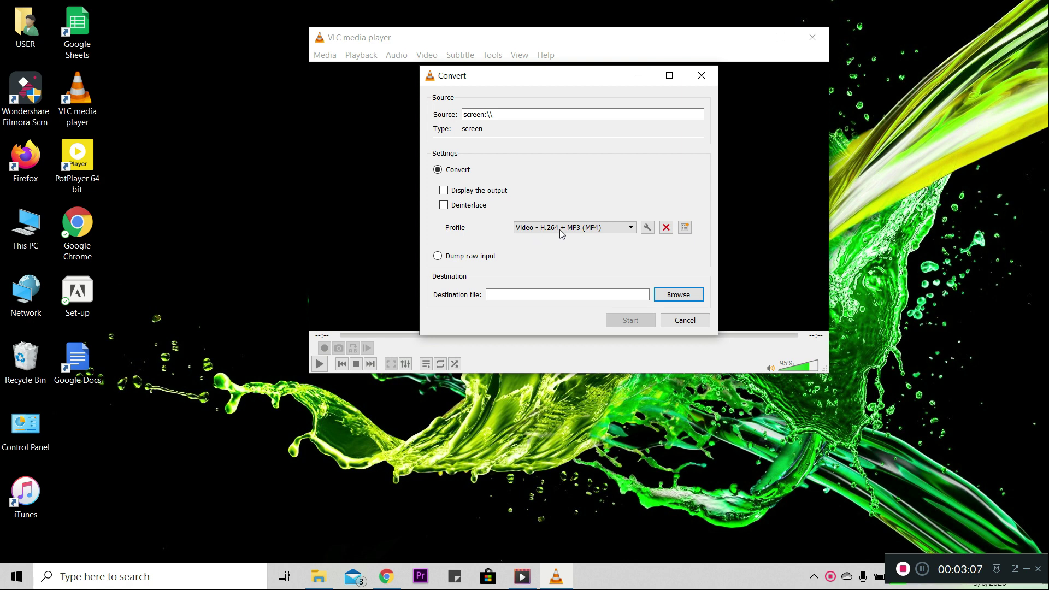
left_click(685, 227)
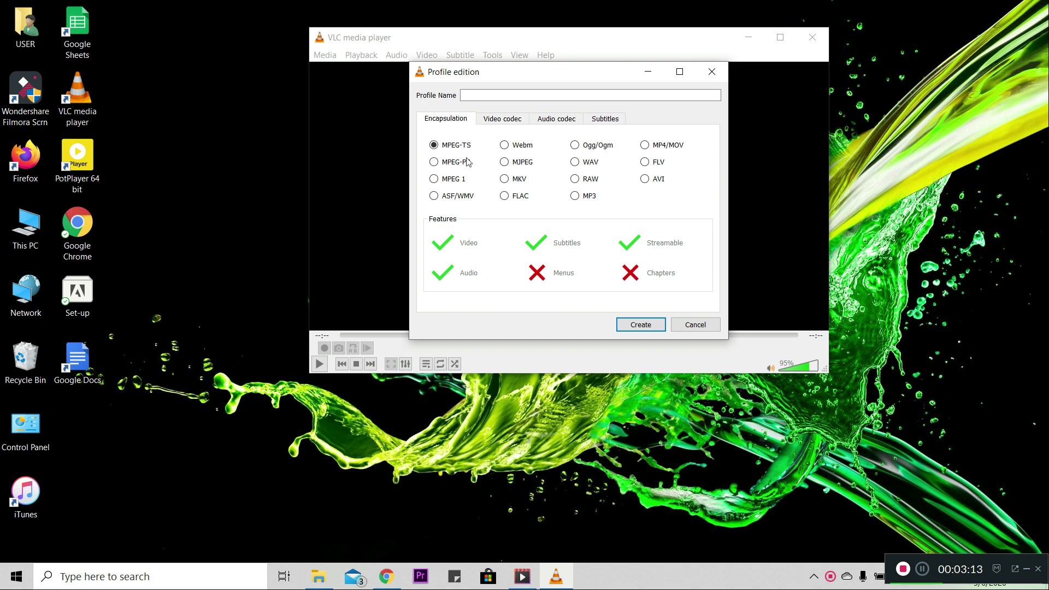
left_click(647, 148)
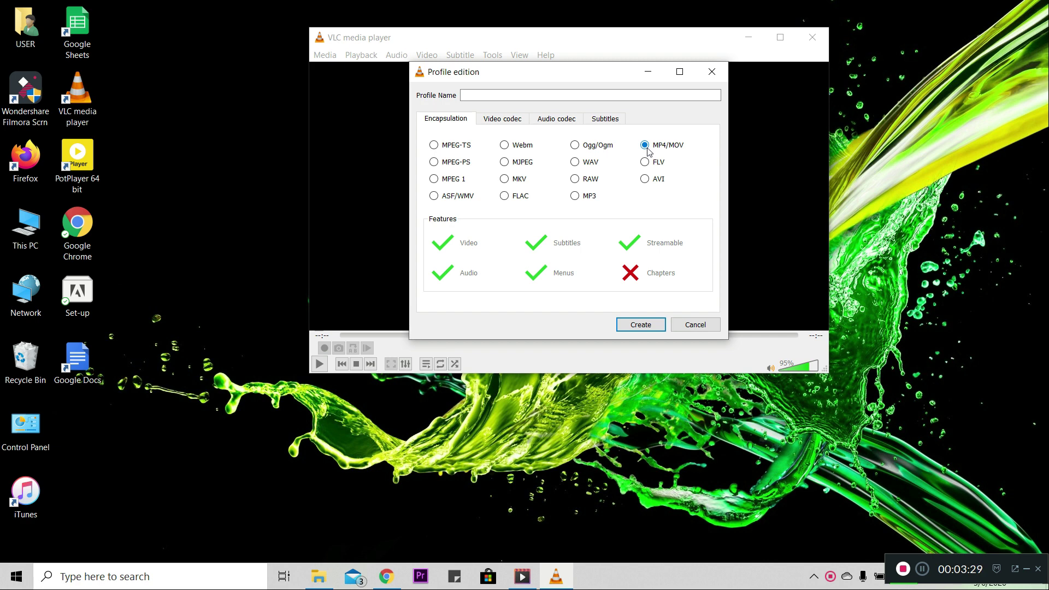
Enable video in the new profile's video codec settings and raise the video bitrate to 992 kb/s.
left_click(504, 120)
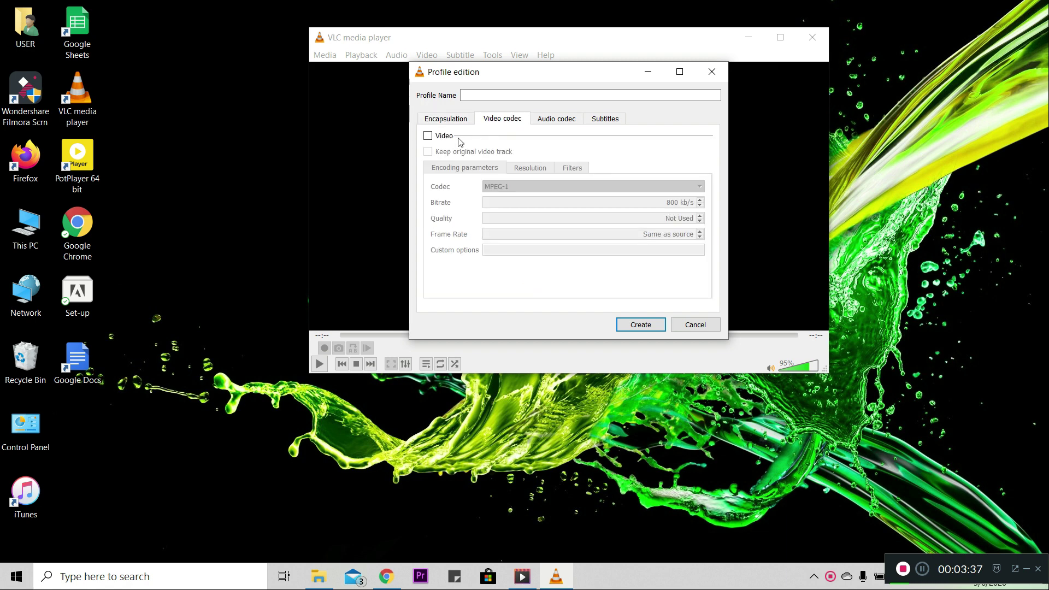
left_click(428, 136)
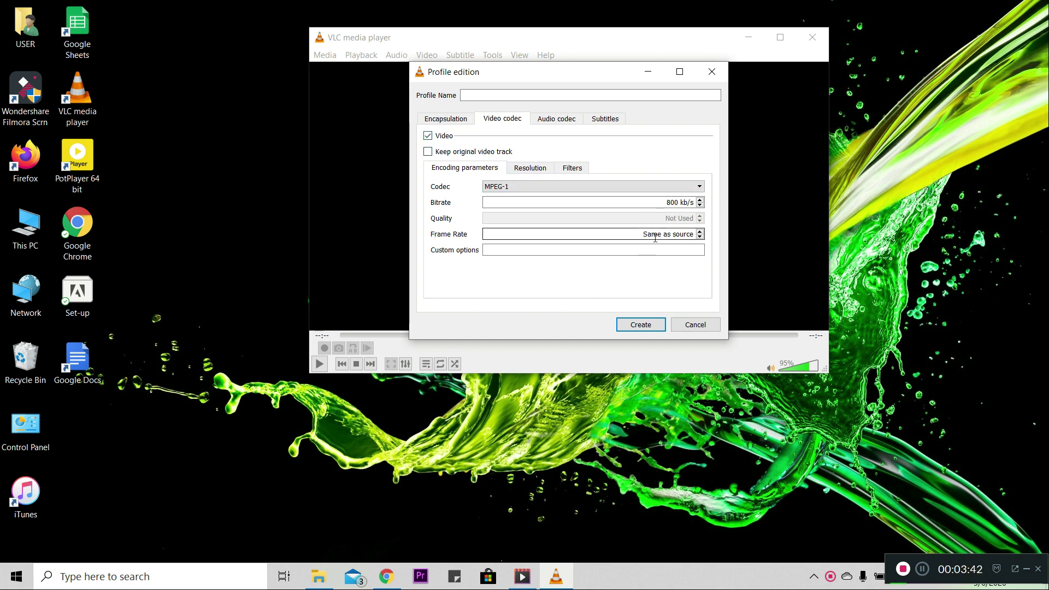
left_click(700, 205)
left_click(700, 200)
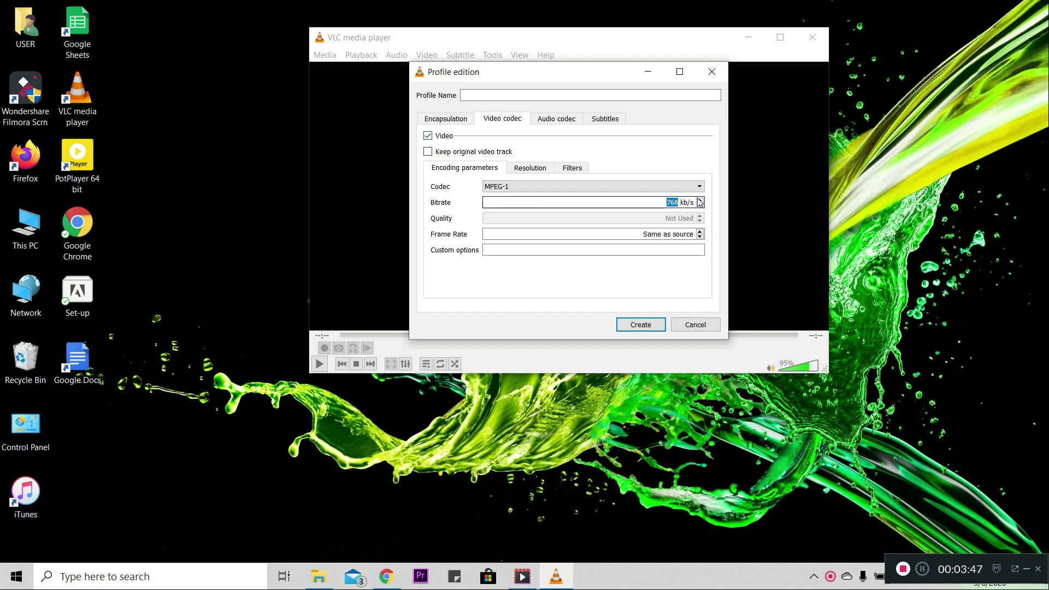
left_click(700, 199)
left_click(700, 200)
left_click(700, 200)
left_click(700, 200)
left_click(700, 200)
left_click(699, 200)
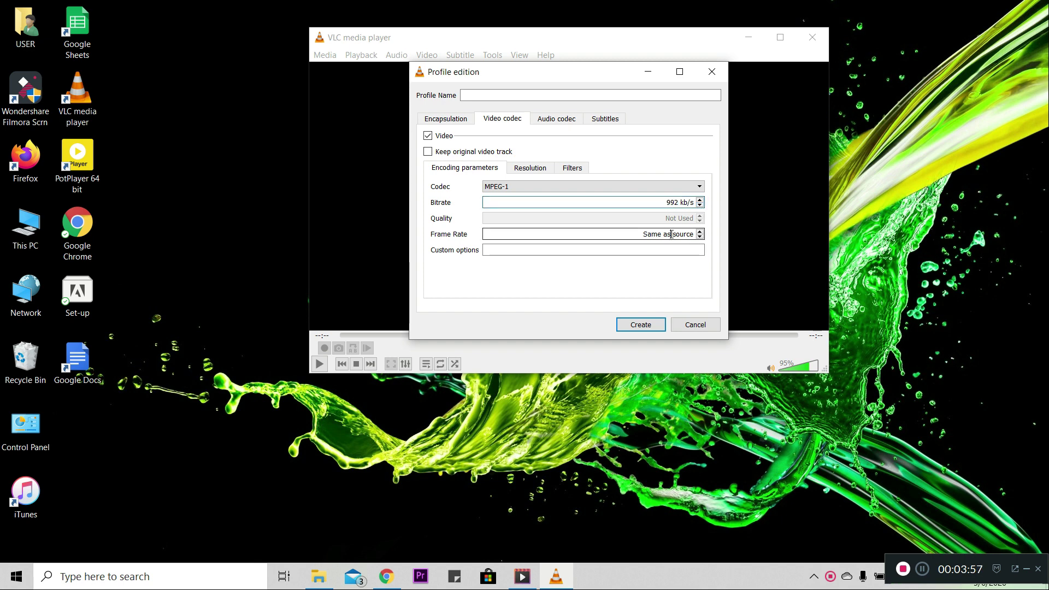
left_click(671, 234)
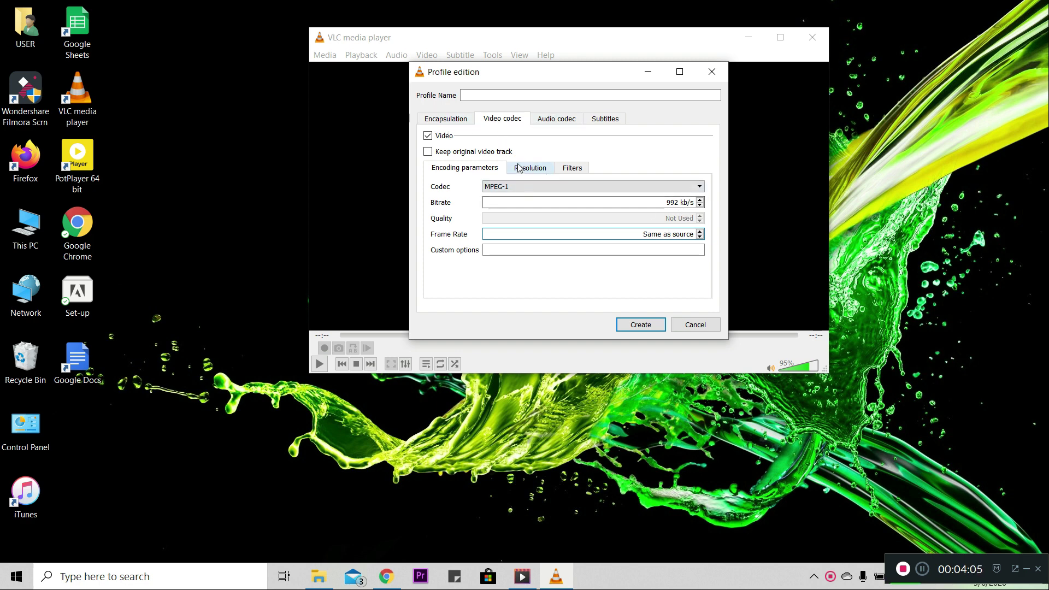
left_click(700, 200)
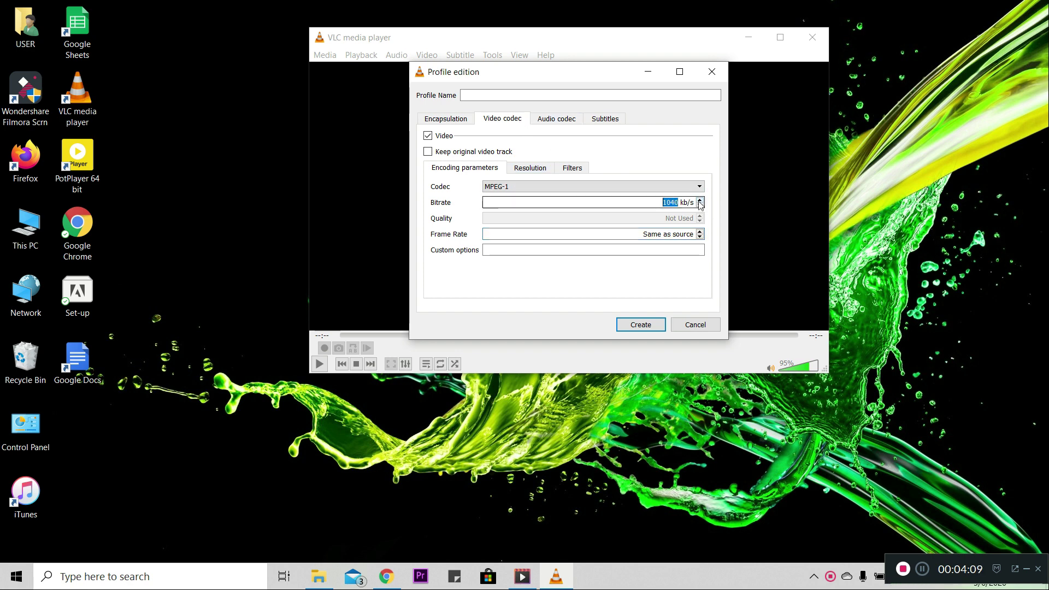
left_click(700, 205)
left_click(700, 204)
left_click(700, 204)
Enable audio in the profile with a bitrate of 150 kb/s, and create the profile under the name "test".
left_click(565, 121)
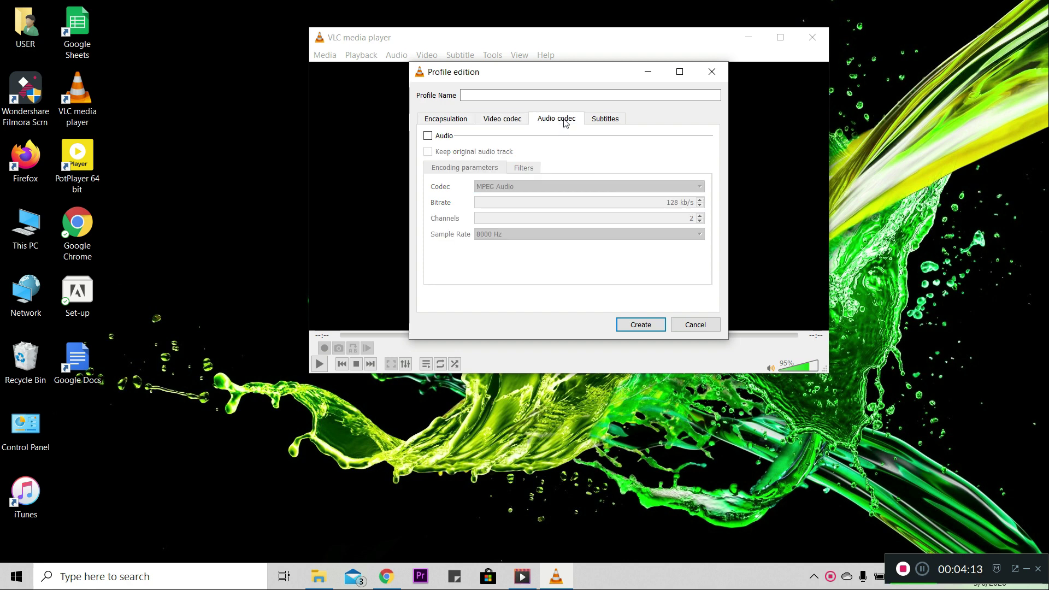
left_click(427, 136)
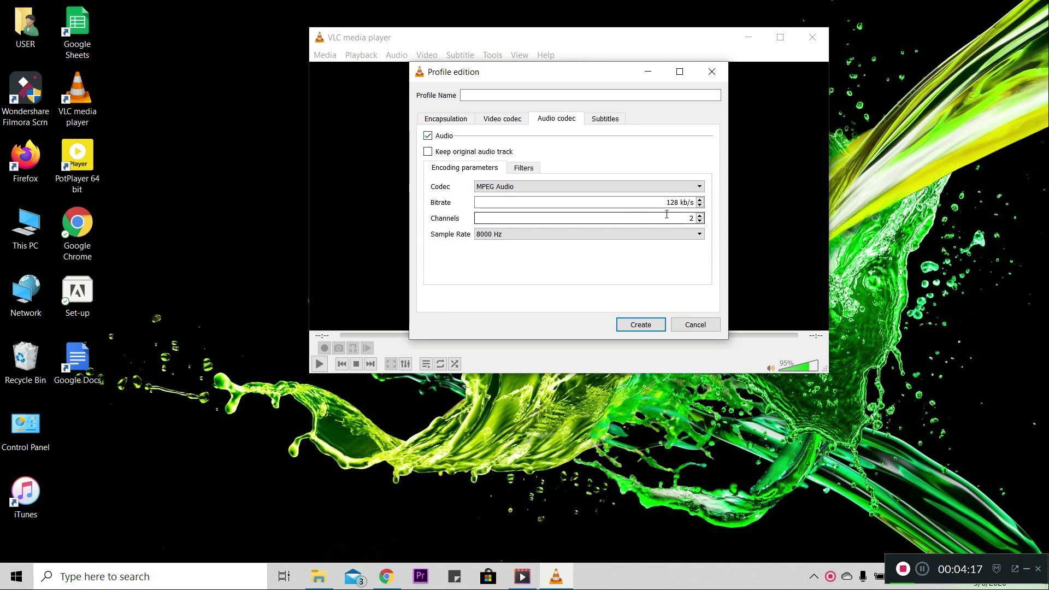
left_click(700, 199)
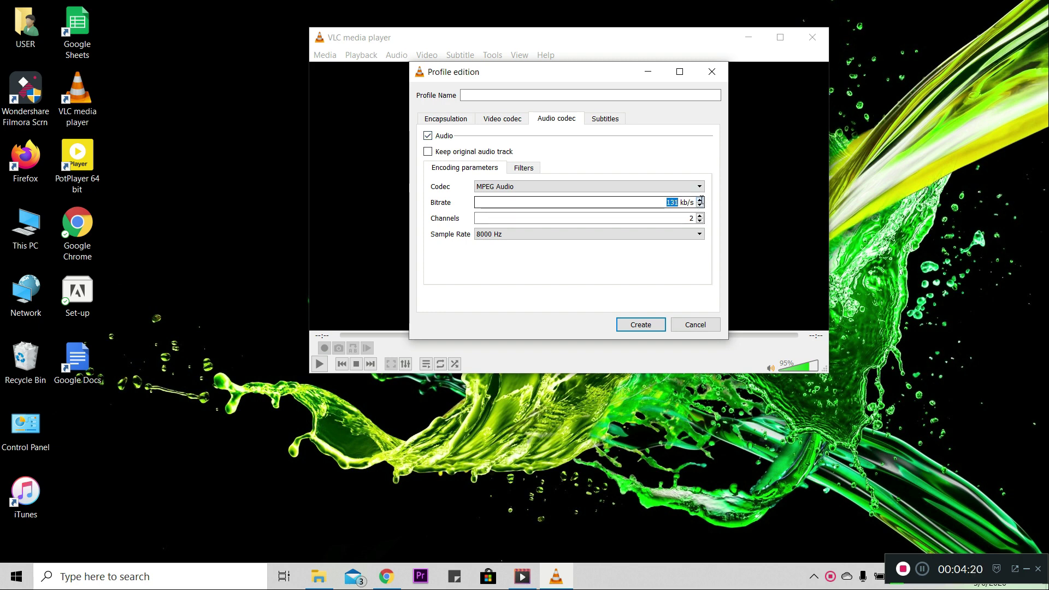
left_click(700, 199)
left_click(486, 95)
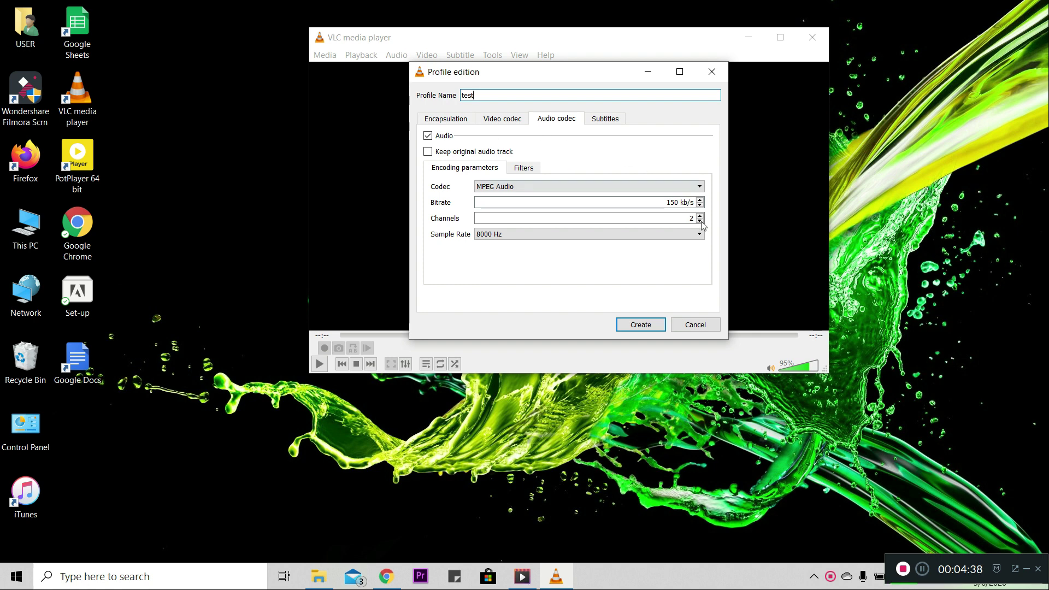
left_click(641, 325)
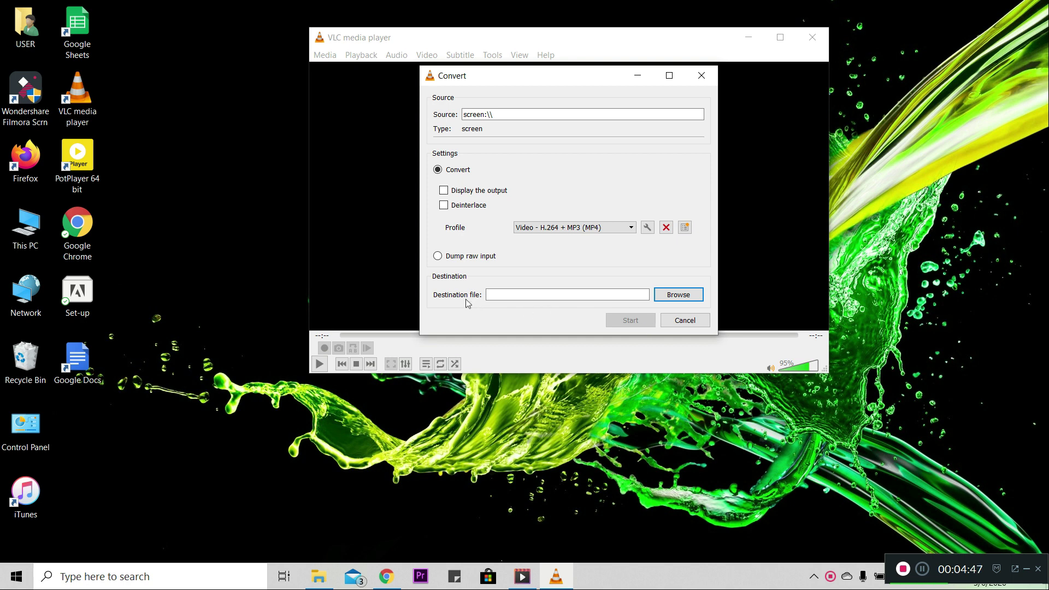
Set the destination to videoplayback.mp4 in the video folder of USB Drive (E:), and start the conversion with the player window minimized.
left_click(680, 295)
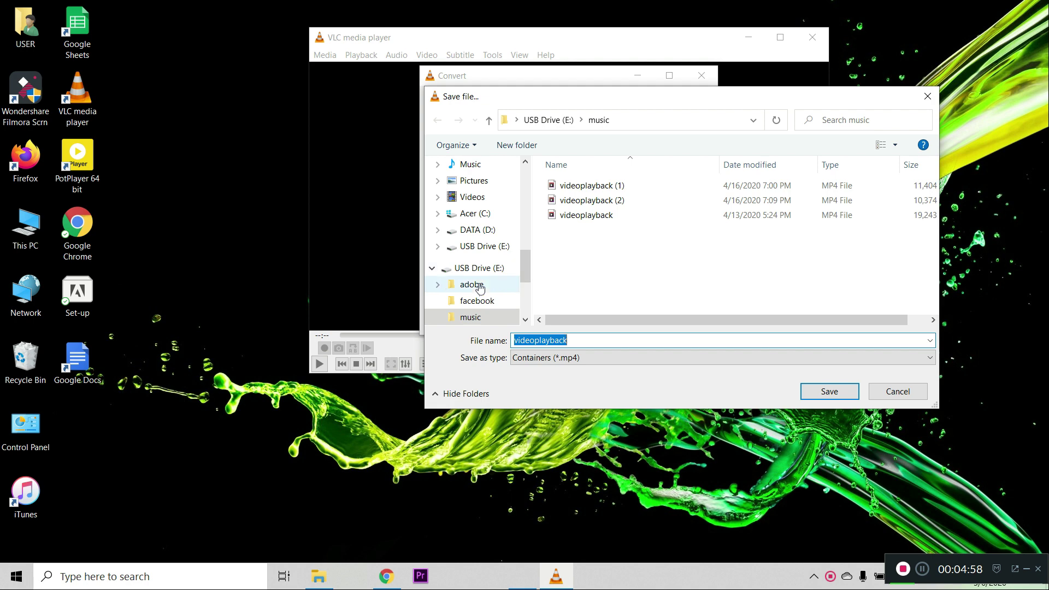
scroll(479, 288, "down", 2)
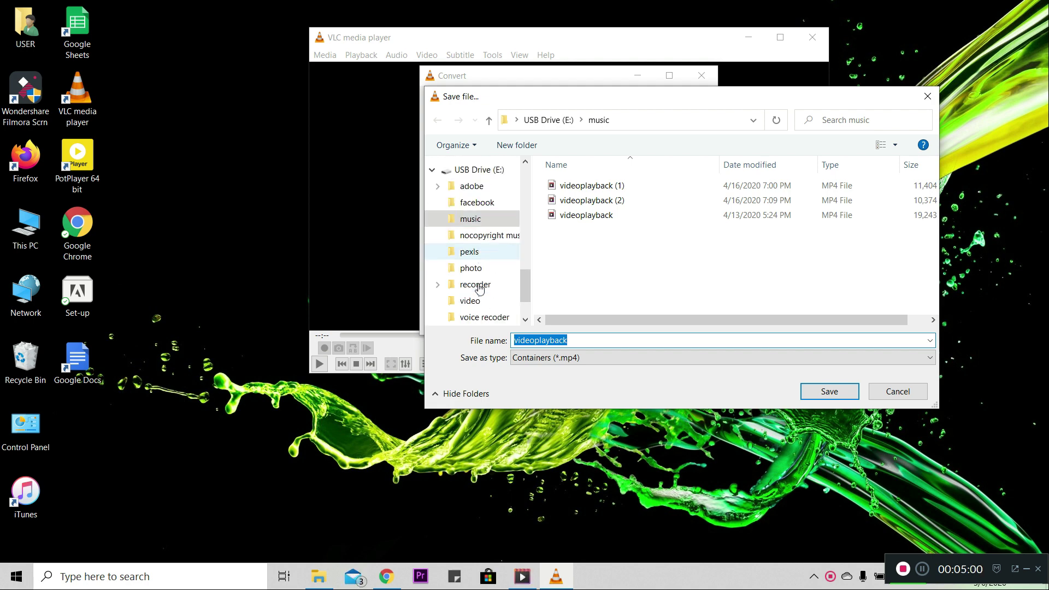
scroll(479, 288, "down", 2)
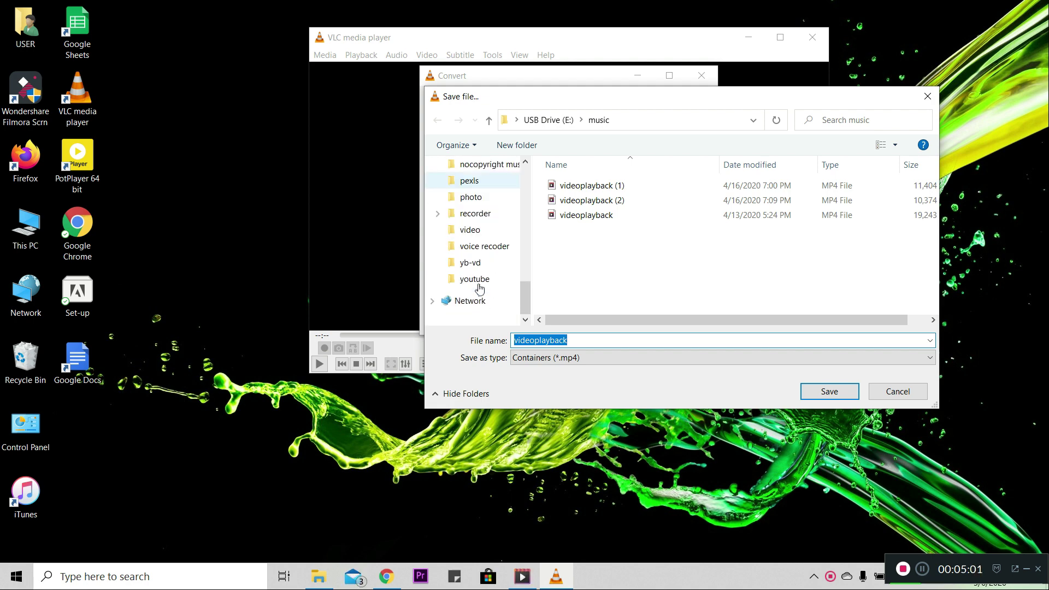
left_click(471, 230)
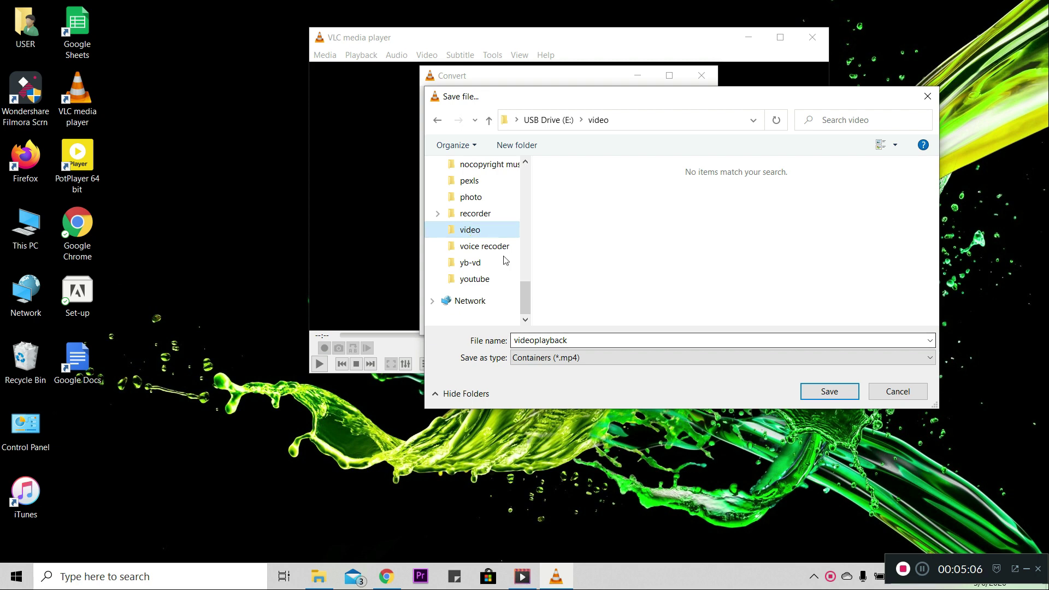
left_click(830, 391)
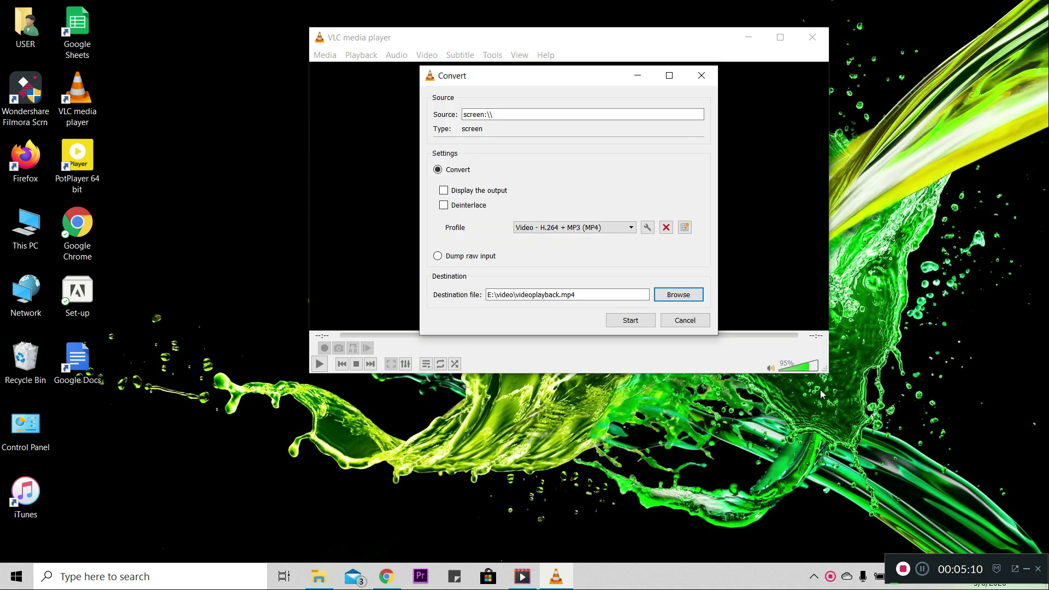
left_click(630, 320)
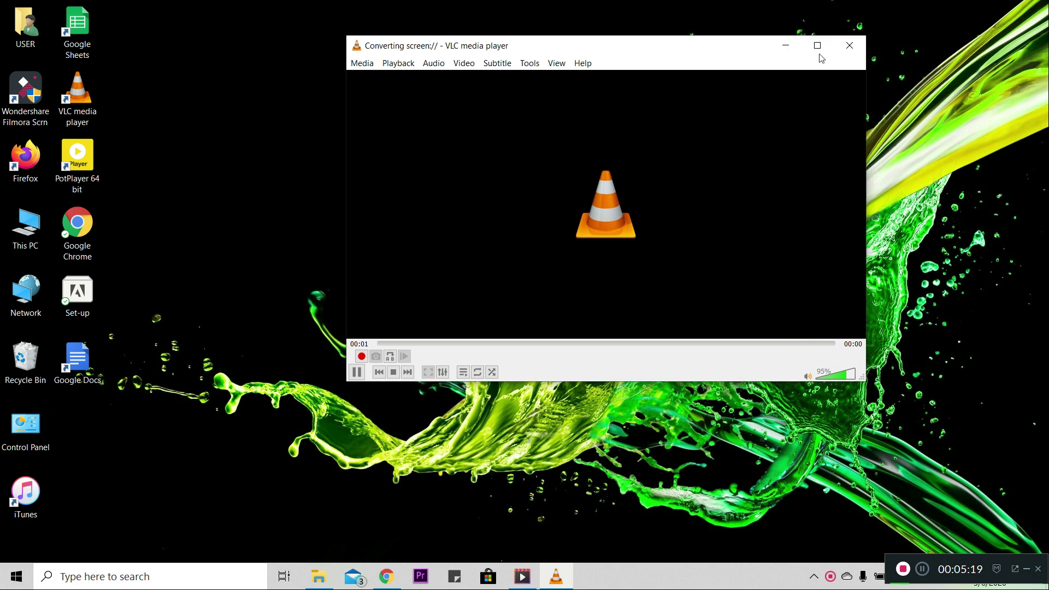
key("super+Down")
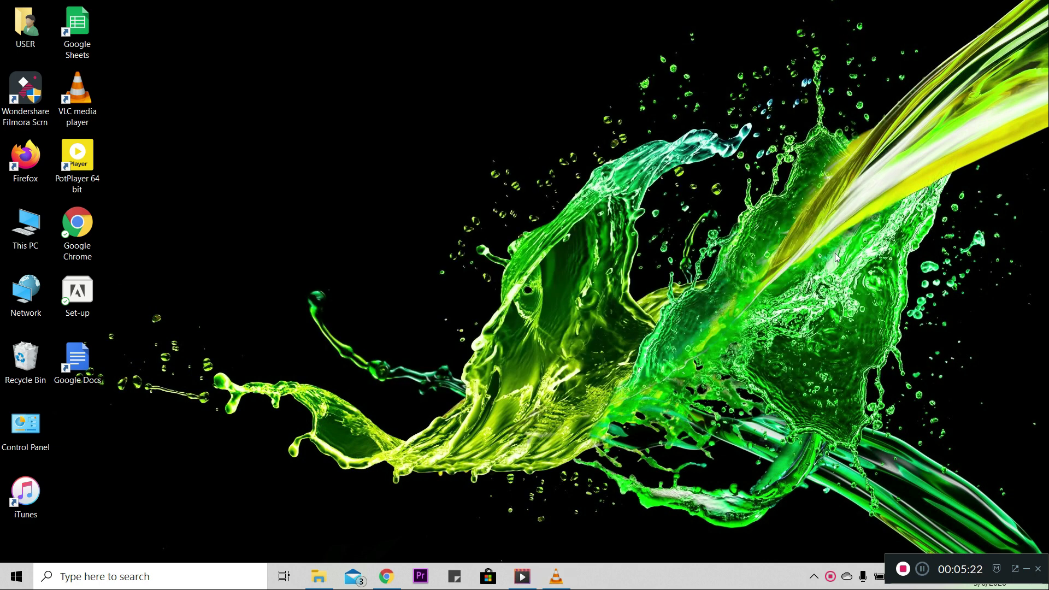
Perform sample desktop activity for the recording by opening and dismissing the Start menu and refreshing the desktop twice.
left_click(17, 577)
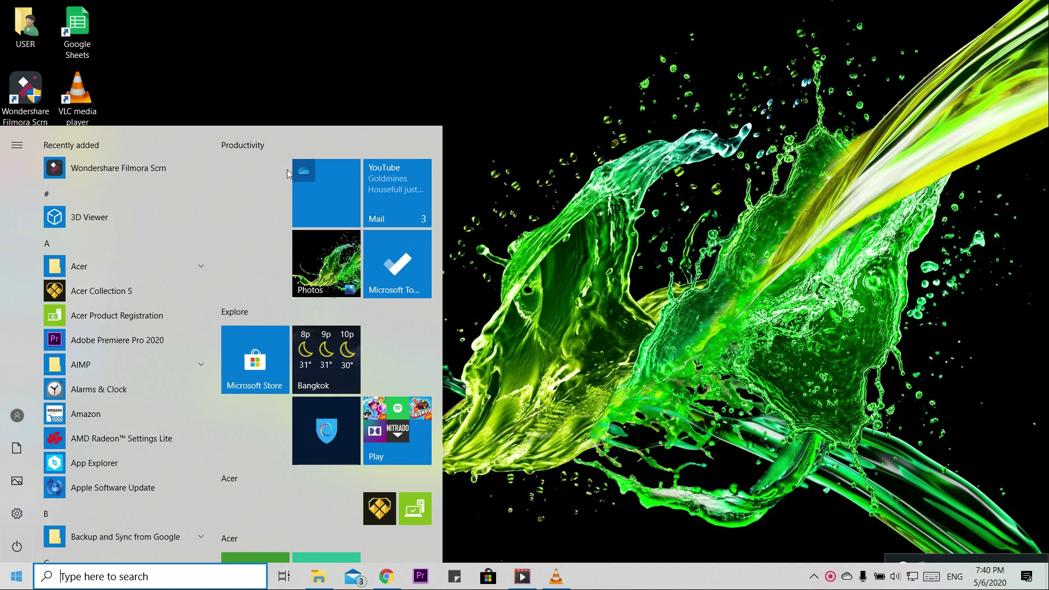
left_click(484, 68)
right_click(484, 68)
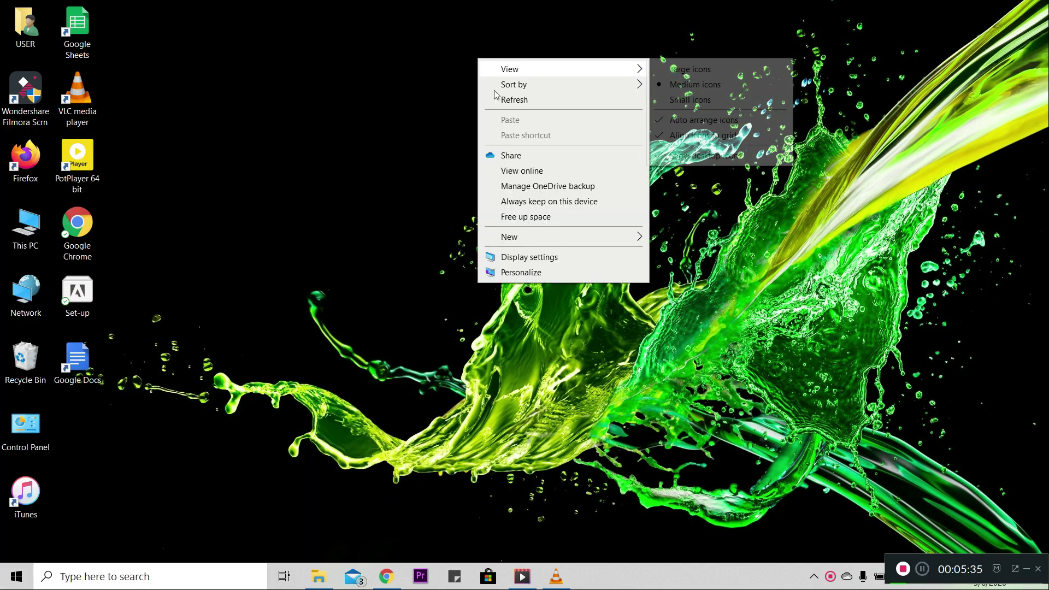
left_click(514, 100)
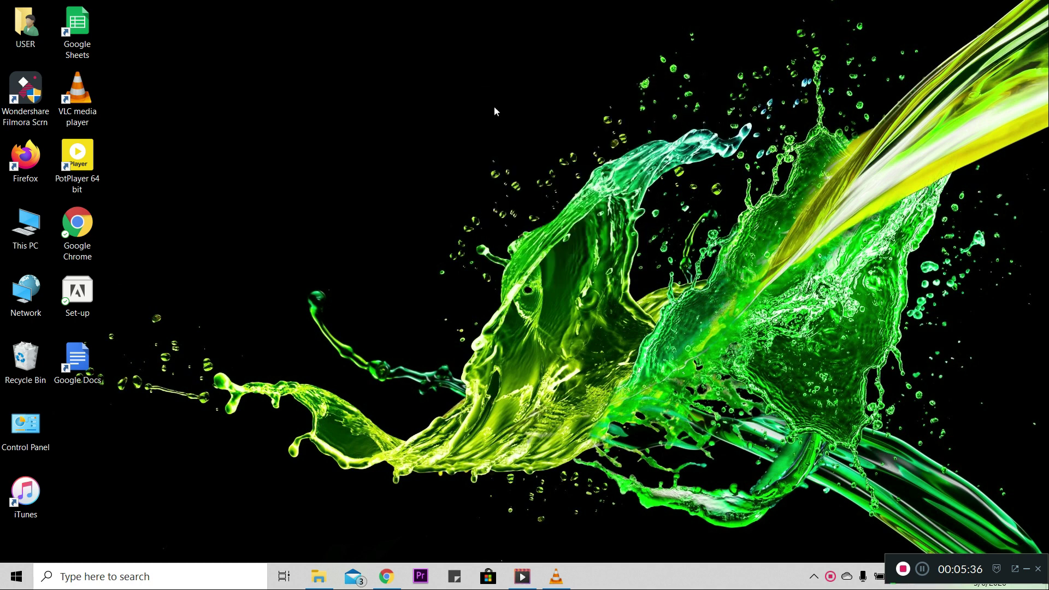
right_click(494, 97)
left_click(518, 142)
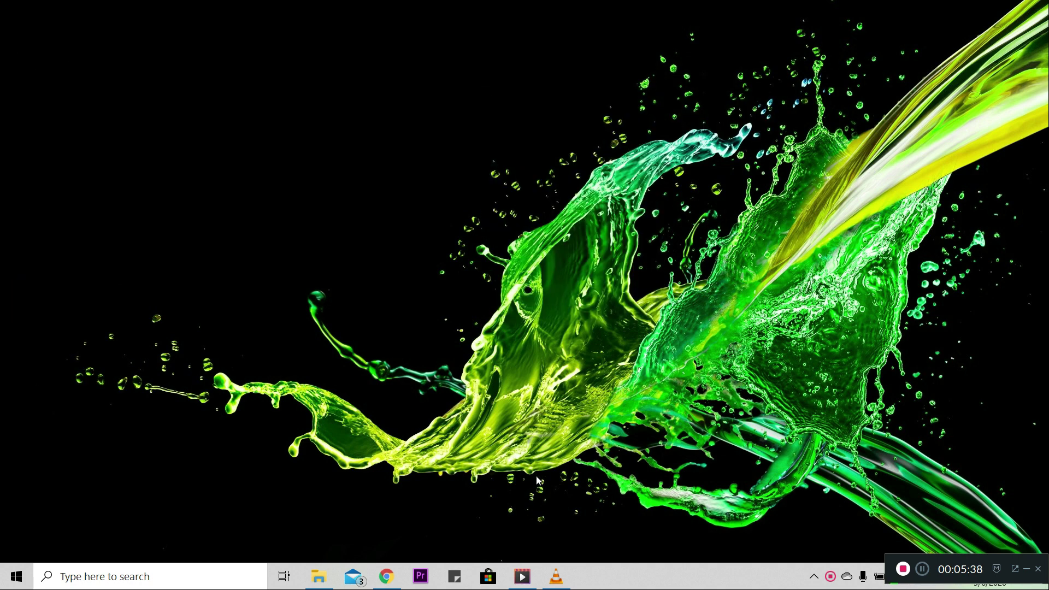
Bring the converting VLC window back, stop the screen recording, and close the player.
mouse_move(555, 576)
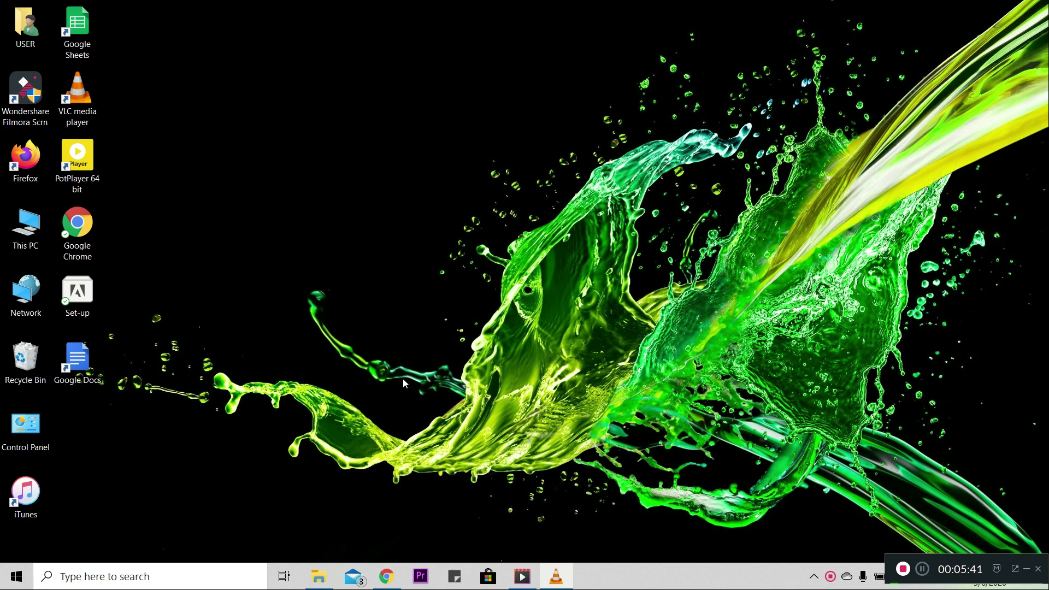
key("alt+Tab")
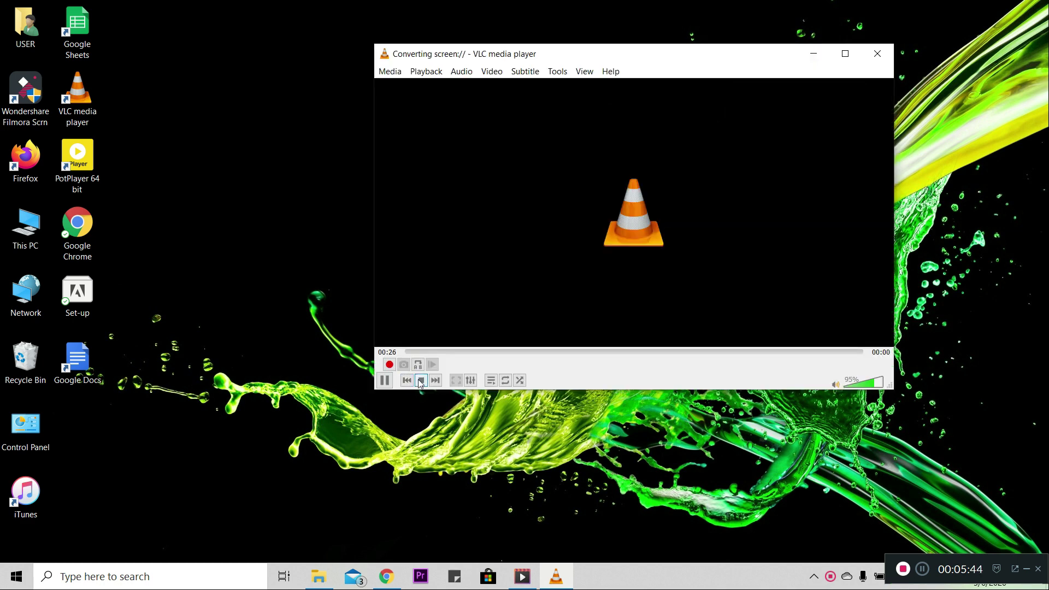
key("space")
left_click(421, 380)
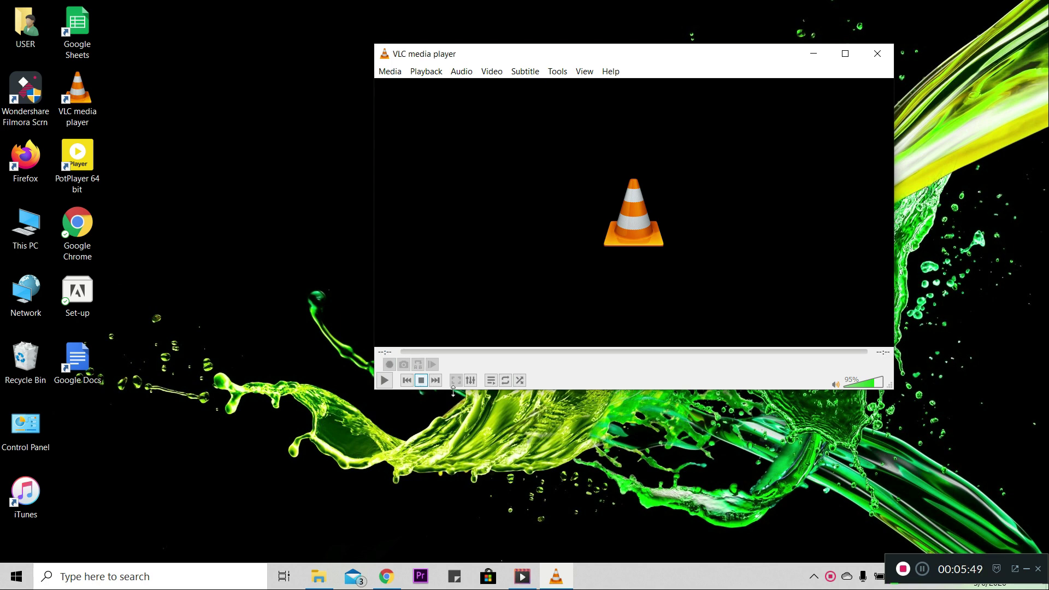
left_click(879, 54)
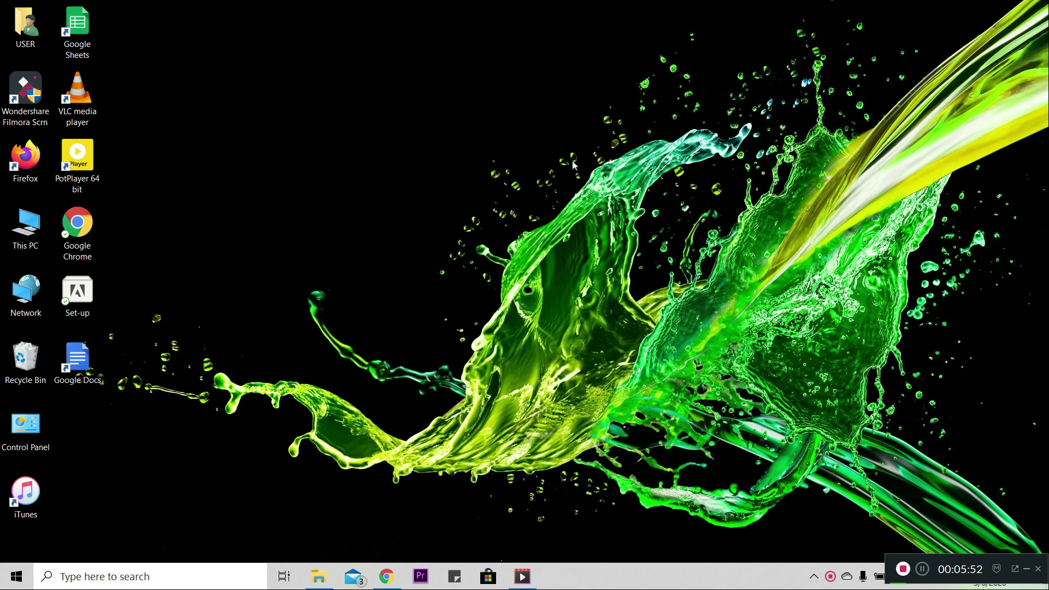
right_click(568, 148)
left_click(585, 190)
right_click(15, 217)
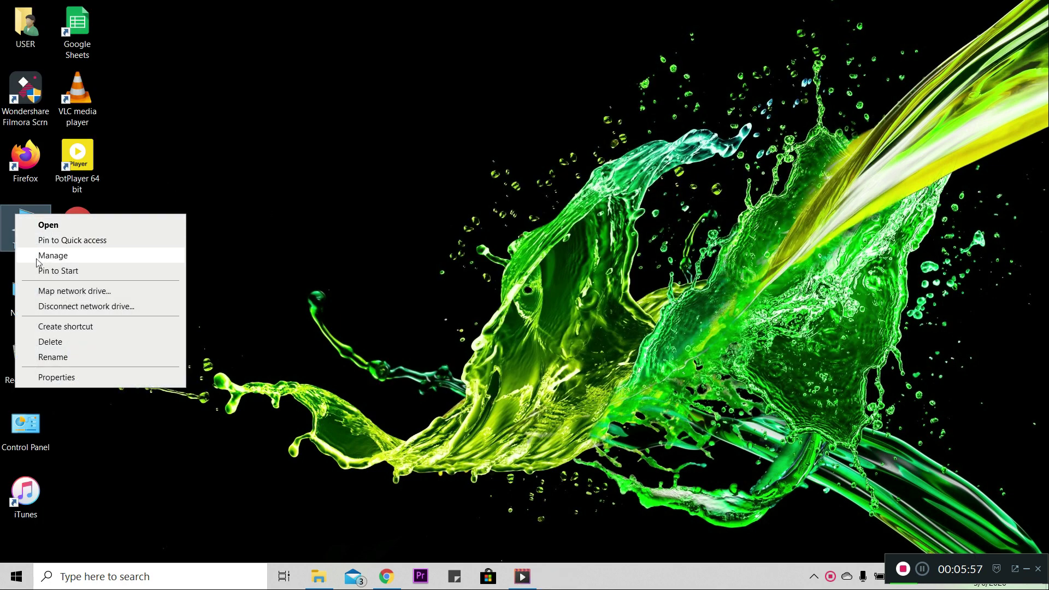
left_click(139, 244)
left_click(154, 251)
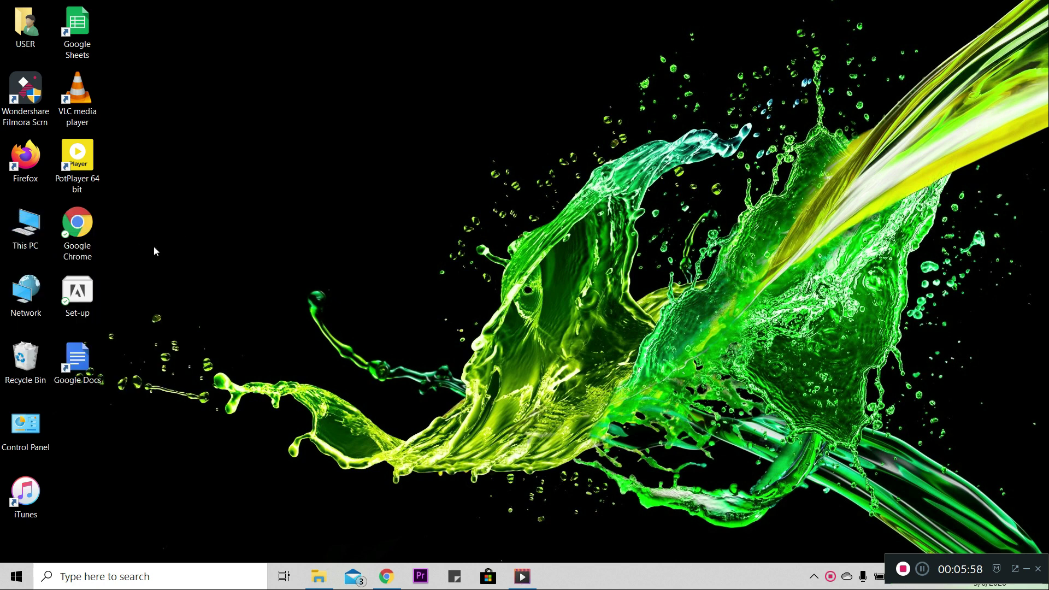
Switch to File Explorer and open the recorded videoplayback file from the video folder of USB Drive (E:).
key("super+e")
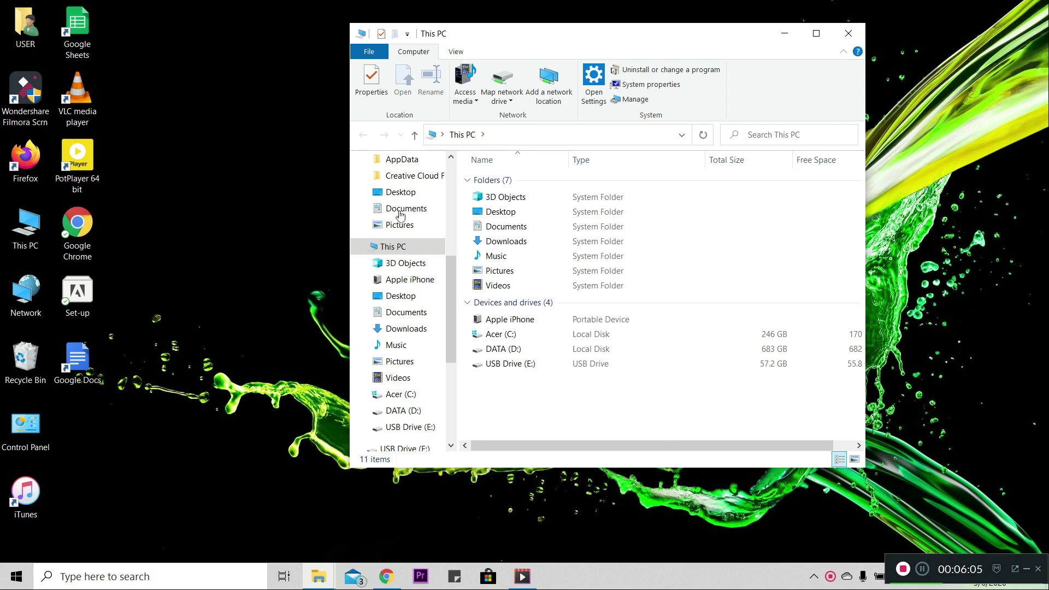
scroll(385, 257, "down", 4)
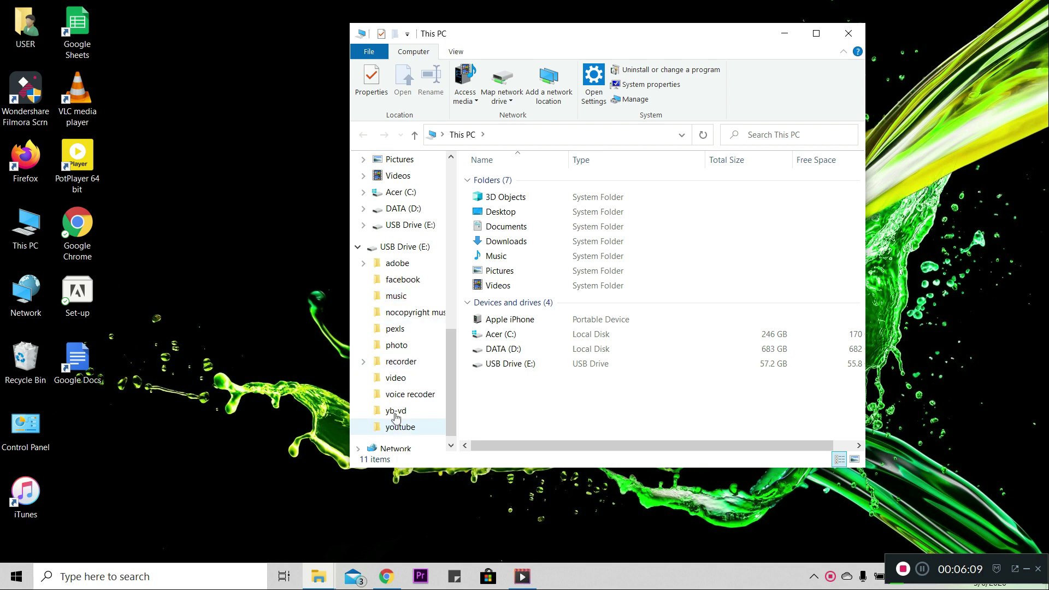
left_click(406, 382)
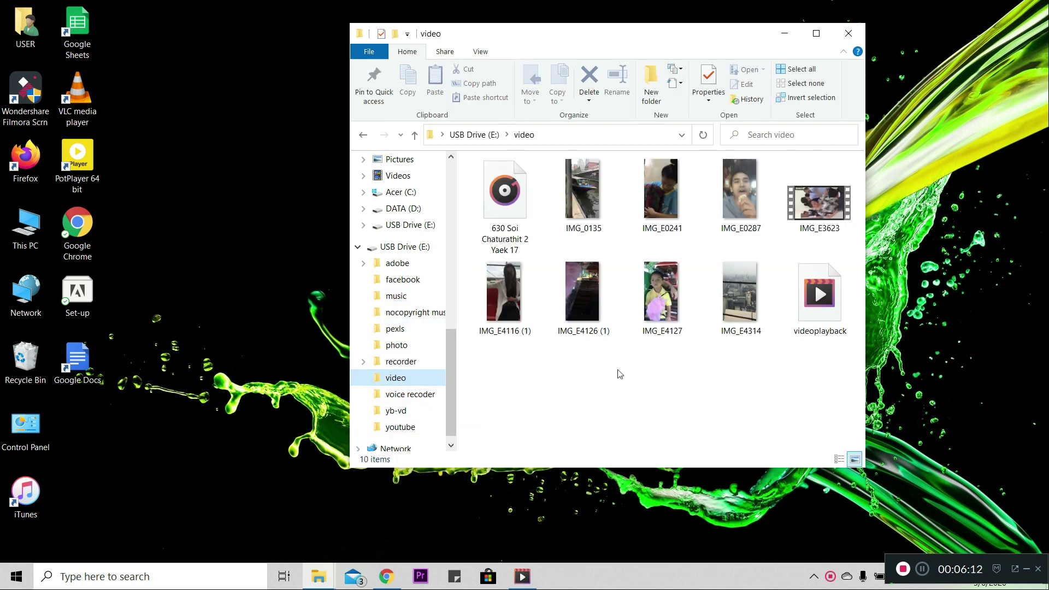
left_click(813, 321)
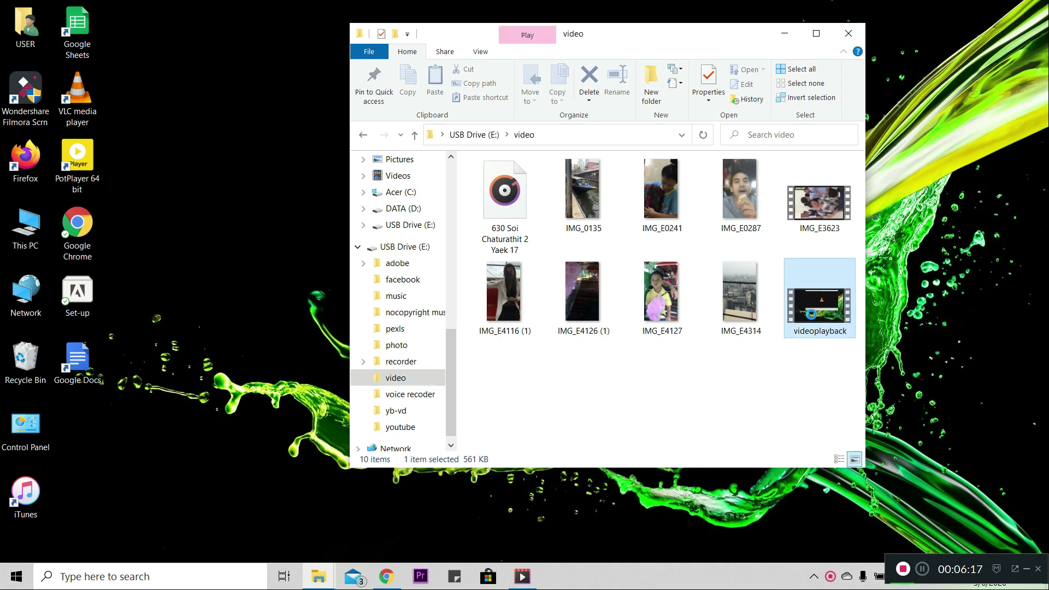
right_click(812, 315)
left_click(813, 315)
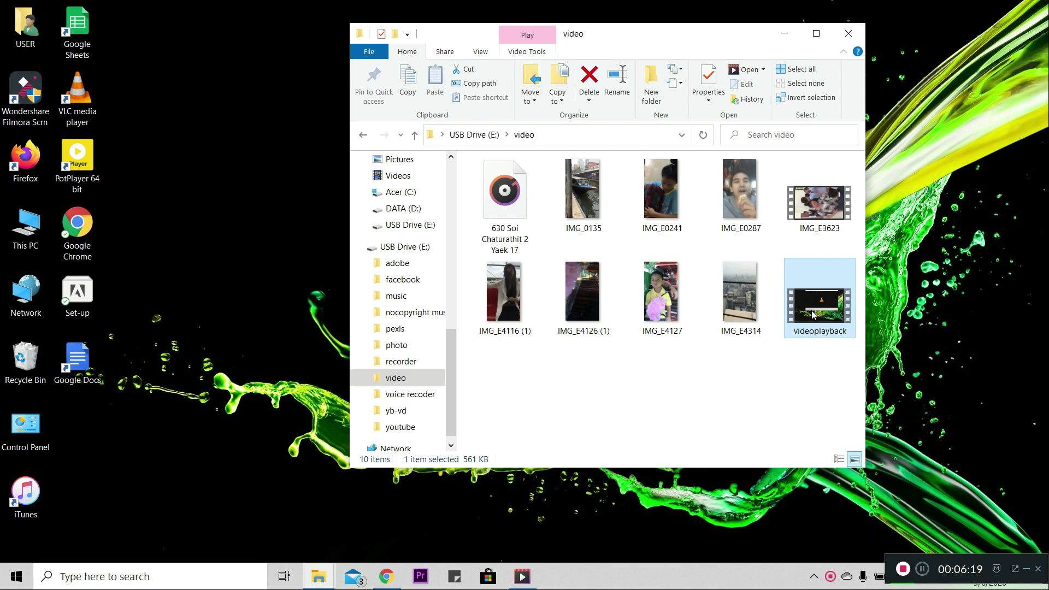
right_click(812, 314)
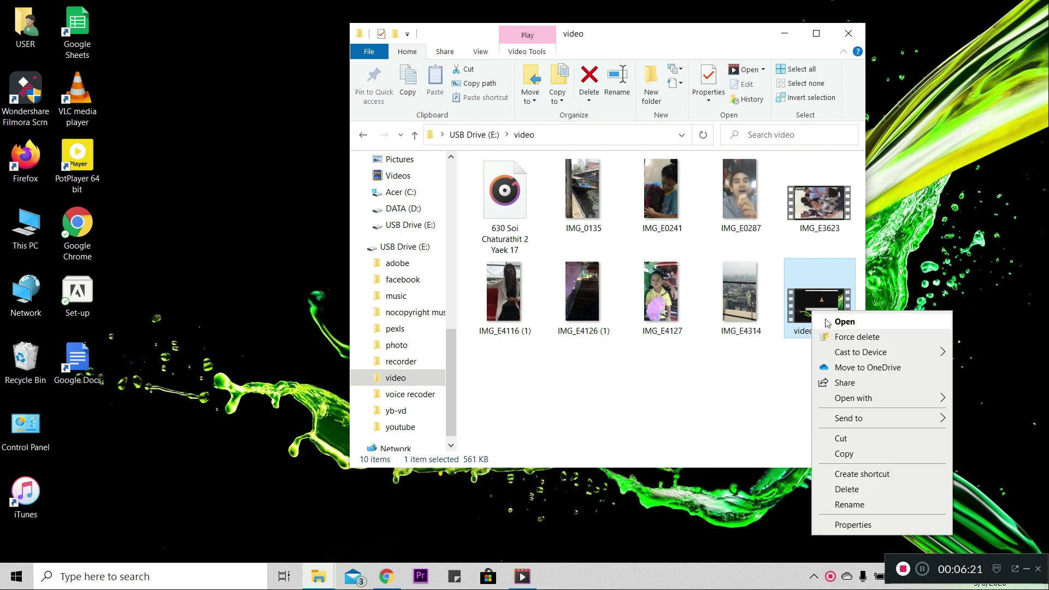
left_click(826, 322)
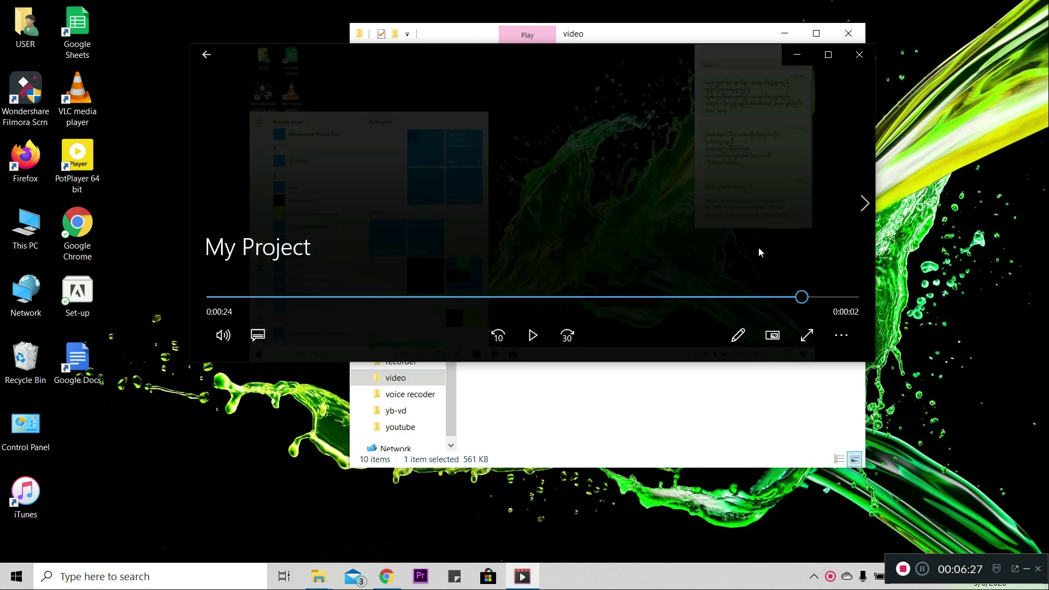
Play the recorded video through to check the capture, and close the folder window and the video player.
left_click(533, 334)
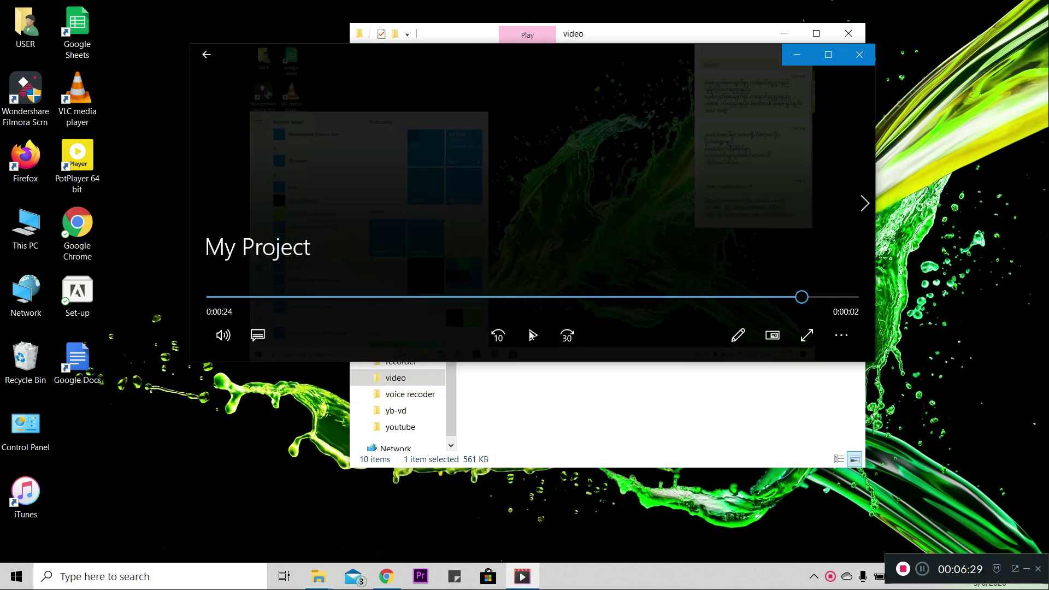
left_click(533, 335)
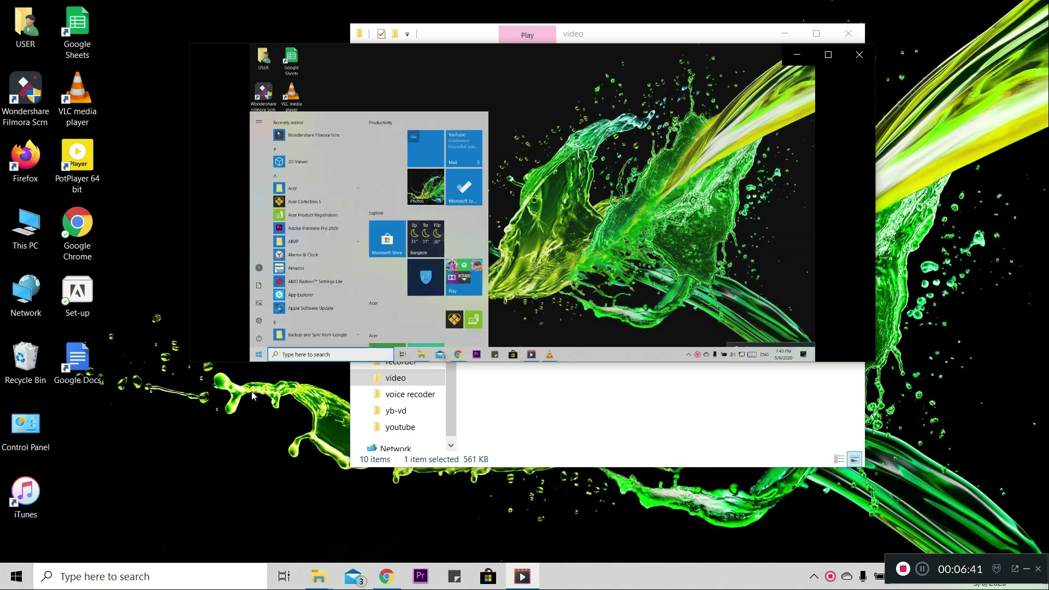
mouse_move(355, 204)
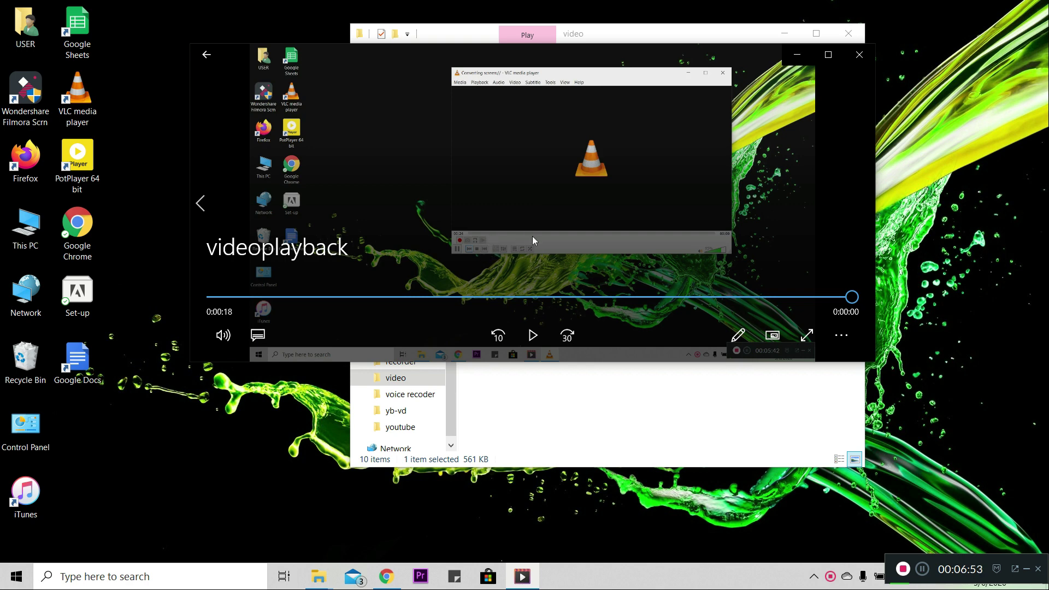
left_click(848, 33)
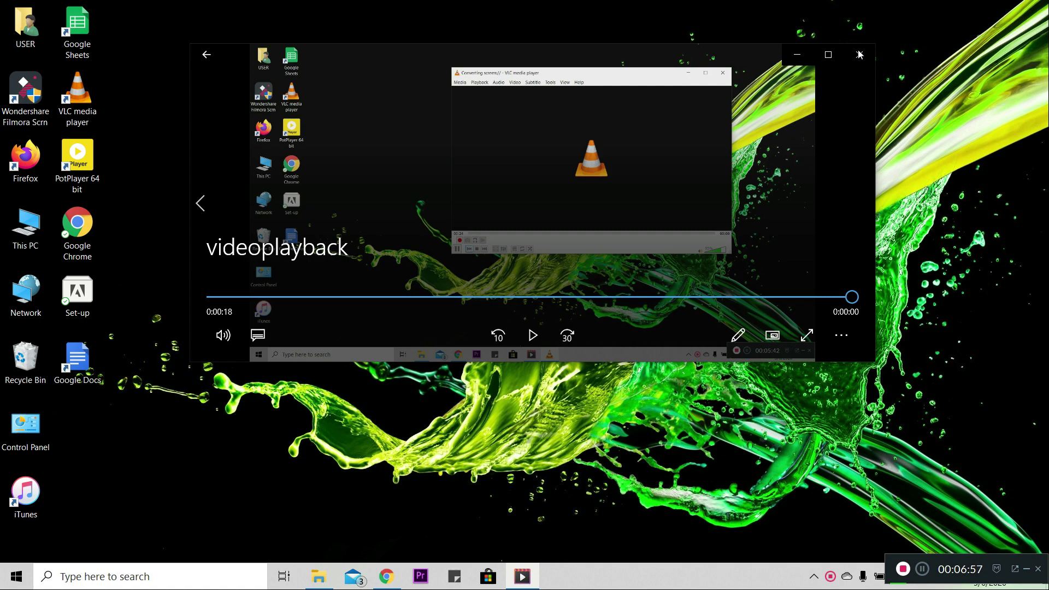
left_click(859, 54)
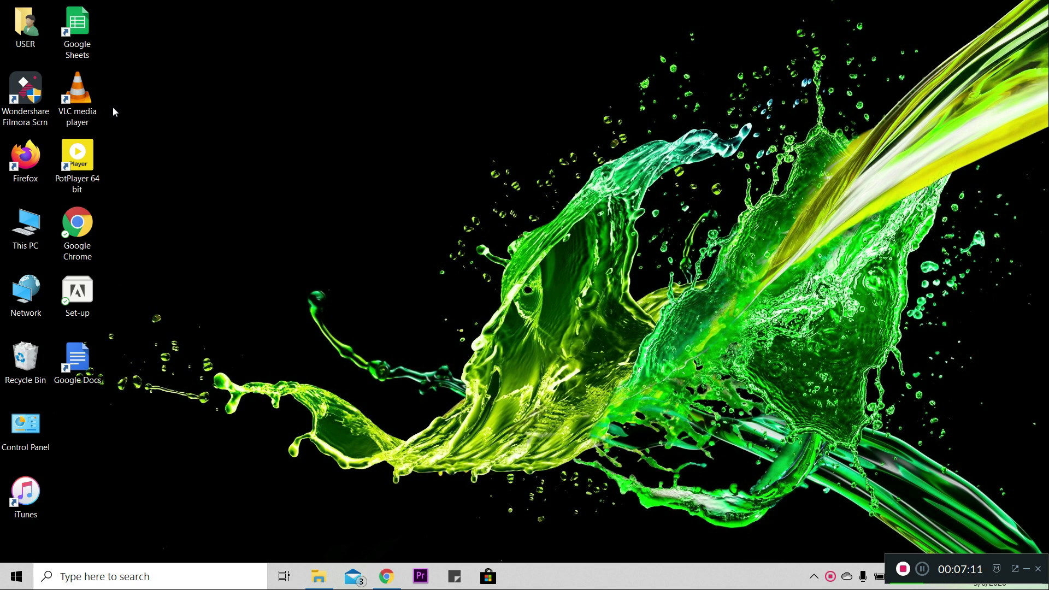
right_click(183, 126)
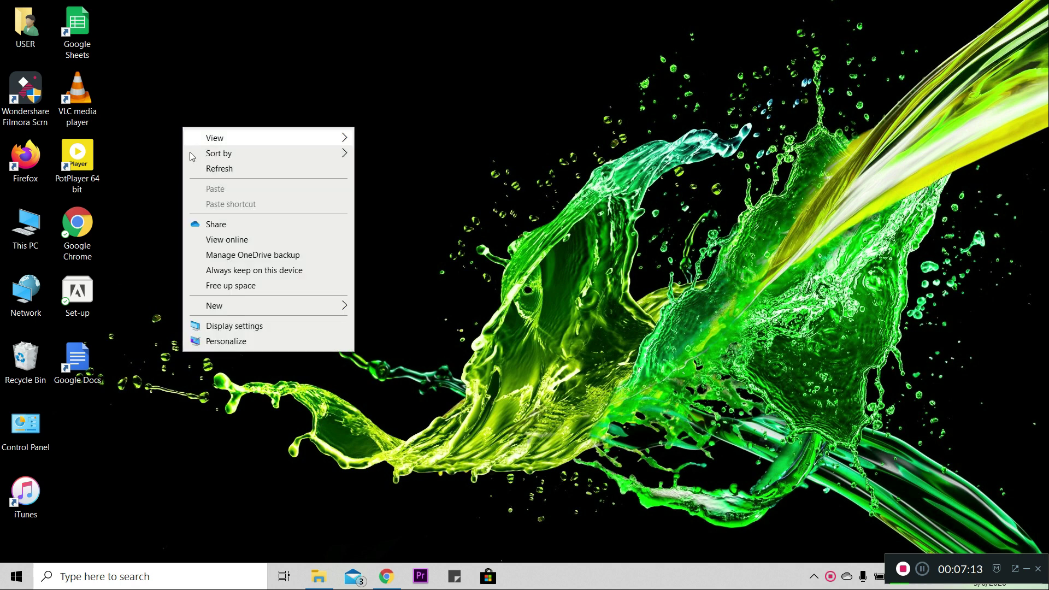
left_click(192, 169)
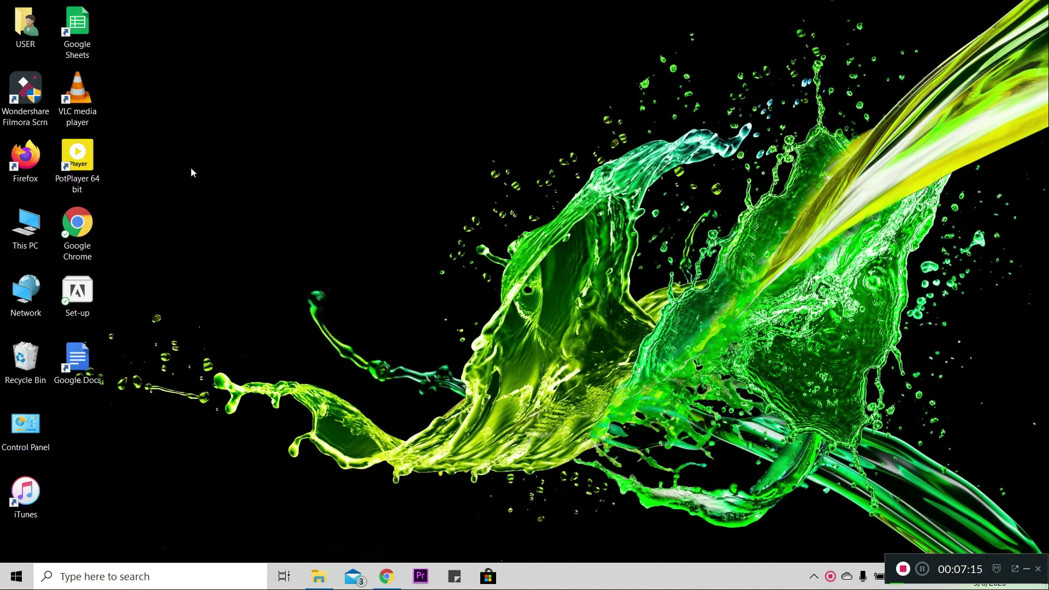